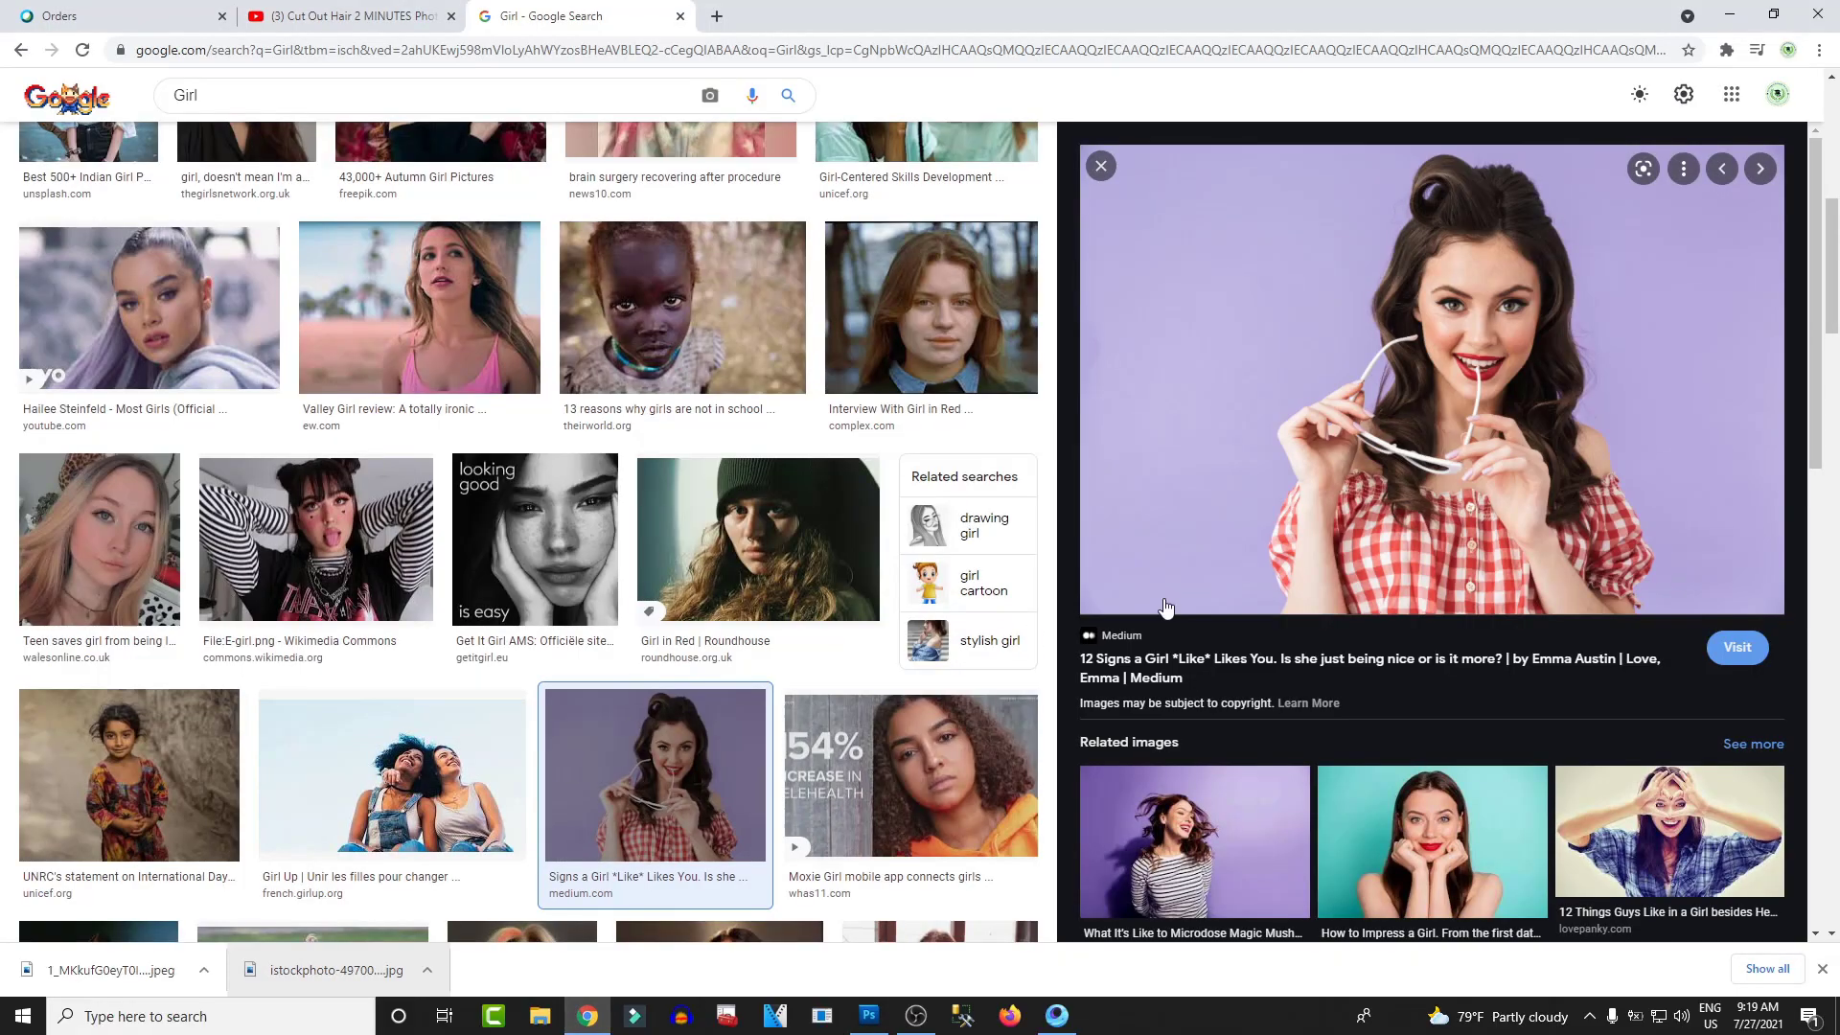
Step: Open the downloaded JPEG of the woman with white glasses in Photoshop and convert its Background into a regular layer named Layer 0
{"action": "left_click_drag", "start_coordinate": [131, 961], "coordinate": [521, 536]}
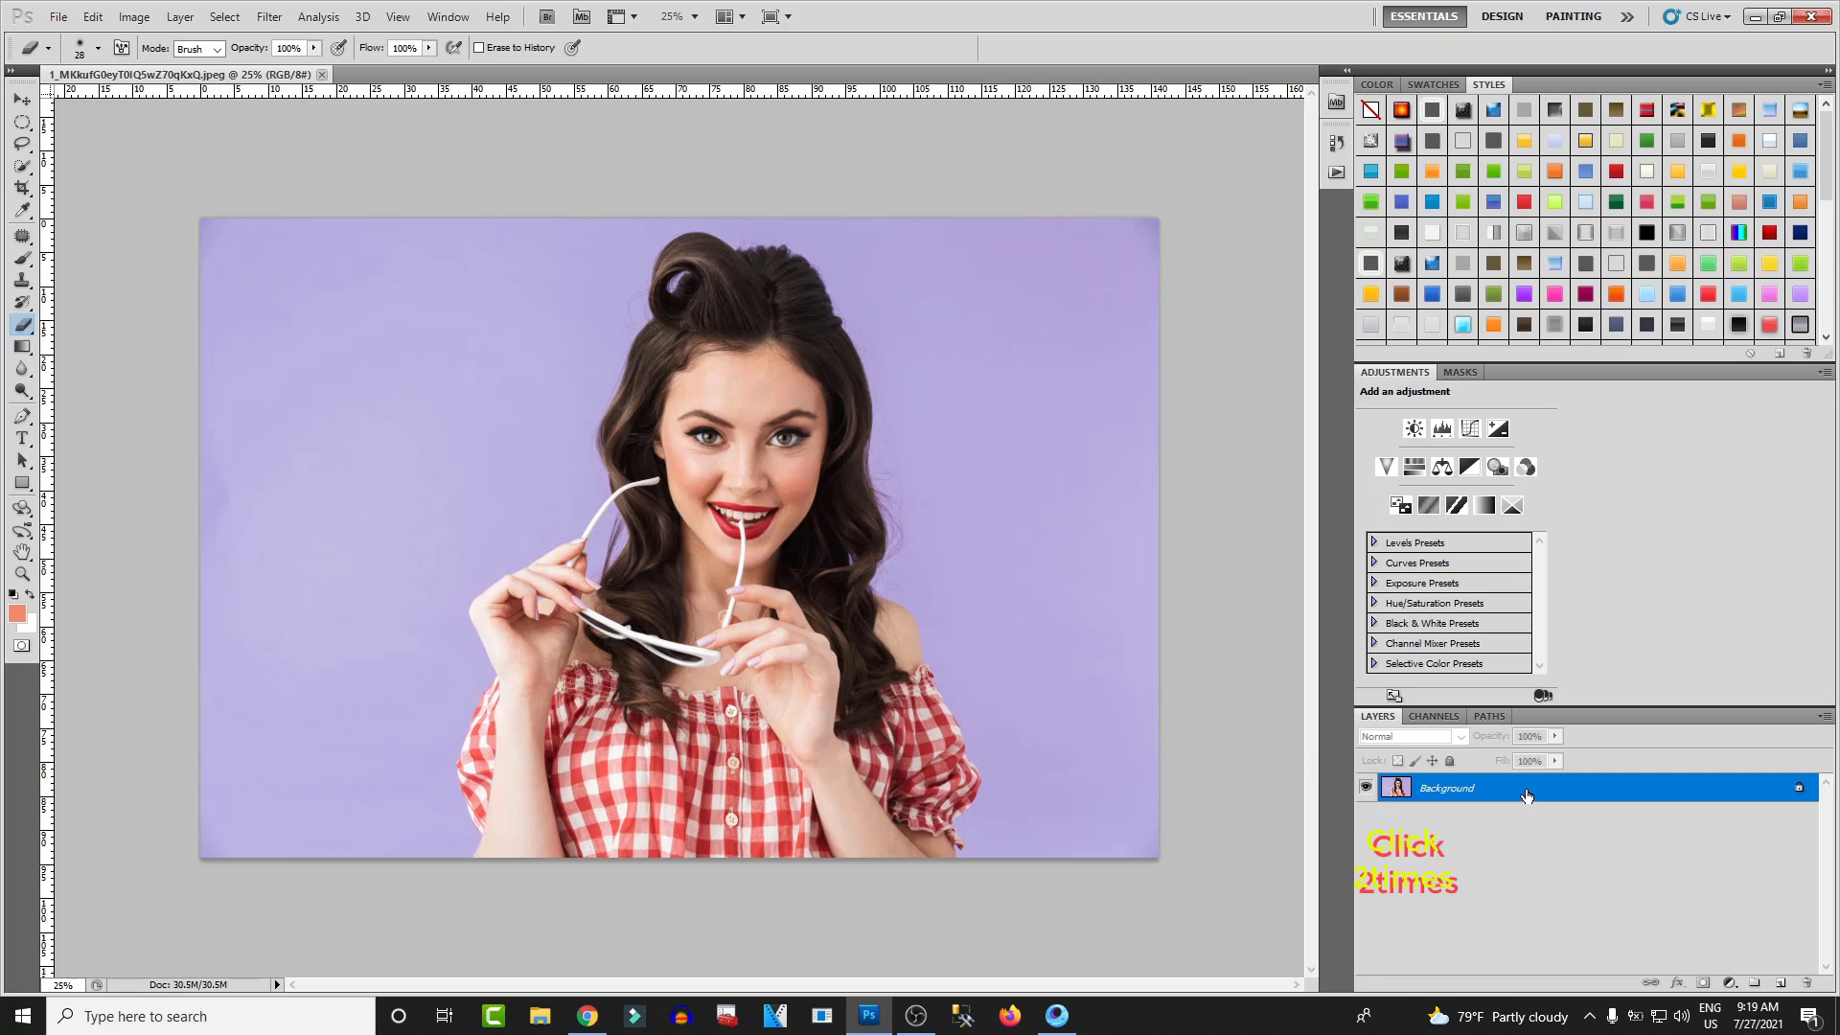
{"action": "double_click", "coordinate": [1569, 798]}
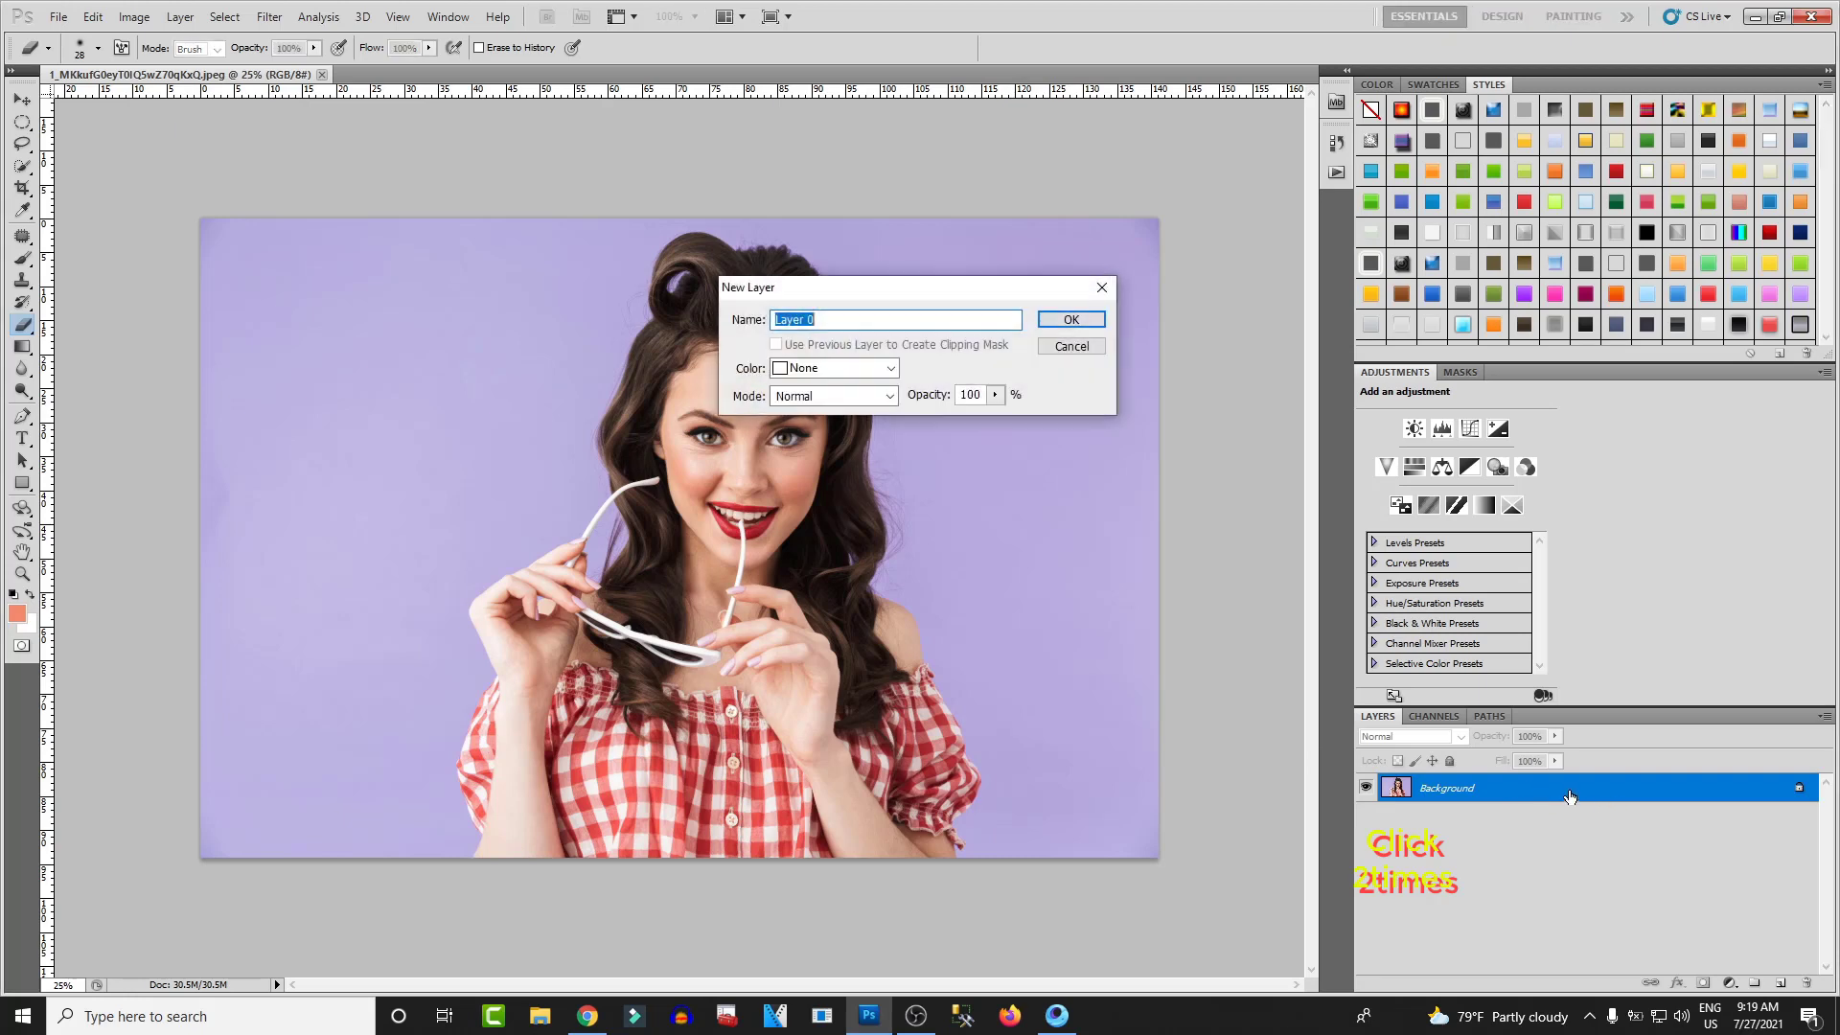
{"action": "left_click", "coordinate": [1072, 321]}
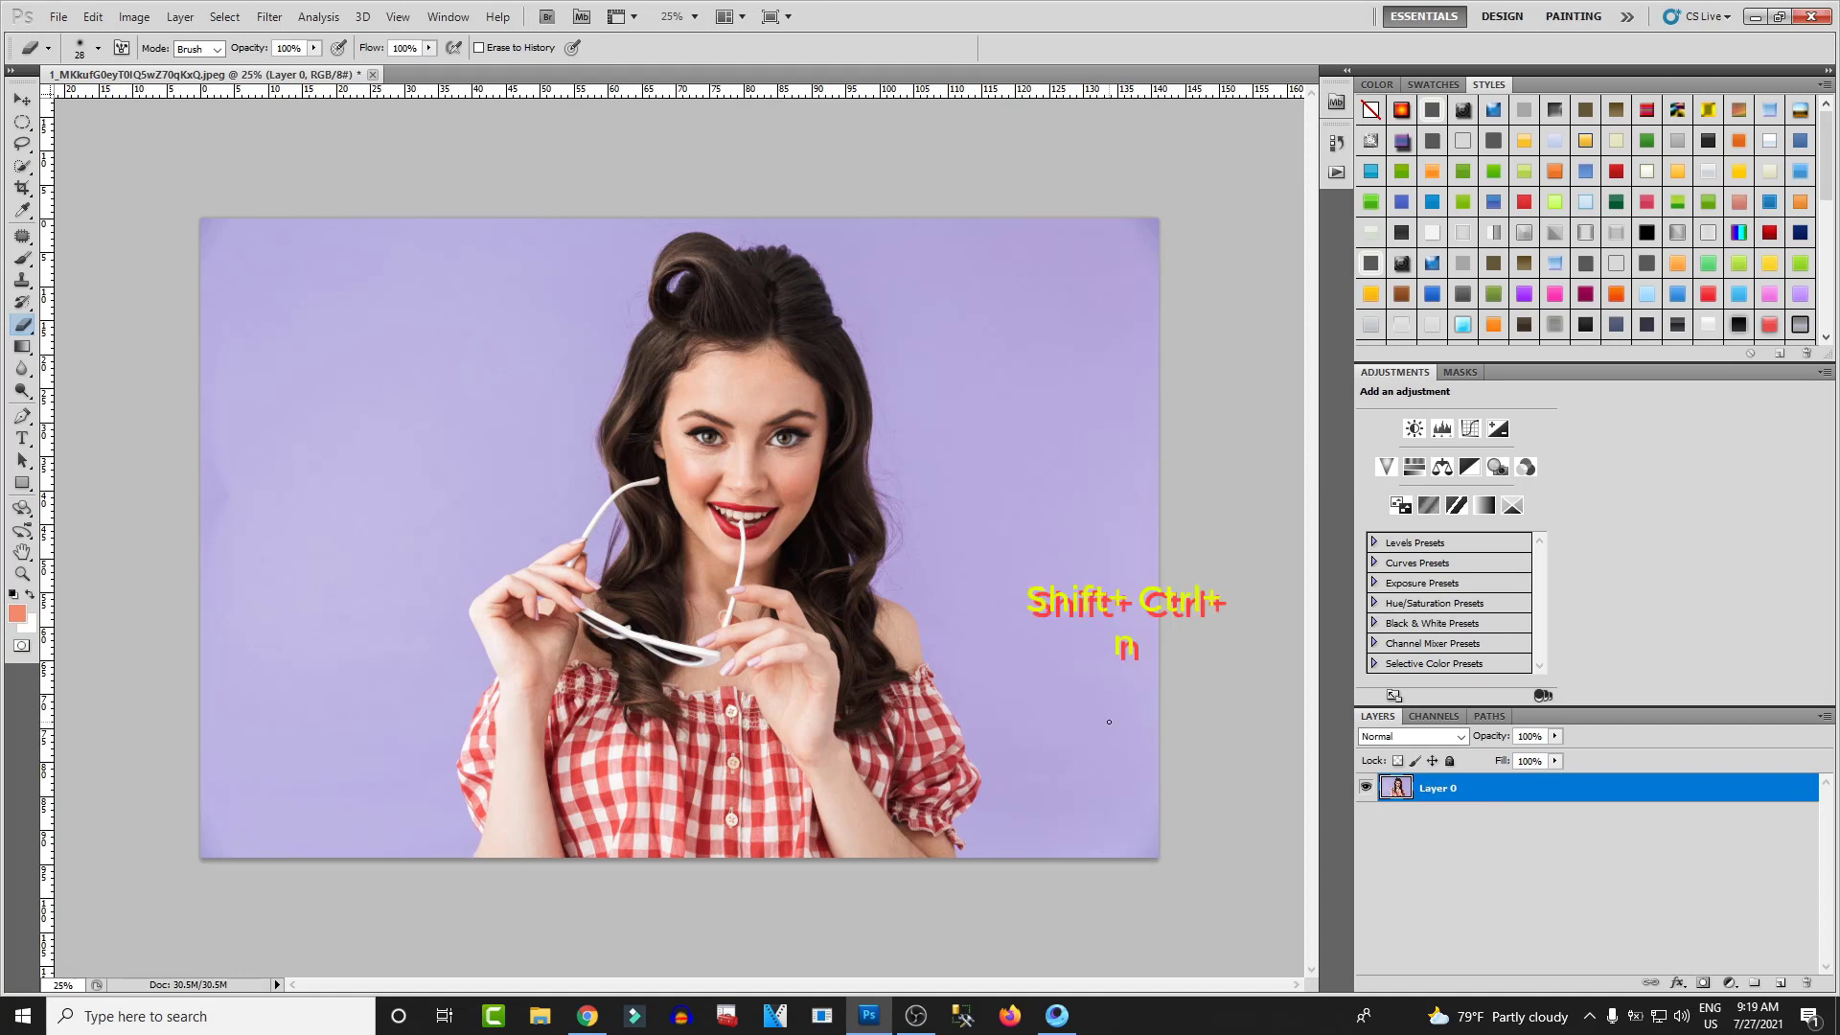
Step: Create a new layer filled with blue (#380cf7) and place it beneath the photo layer
{"action": "key", "text": "shift+ctrl+n"}
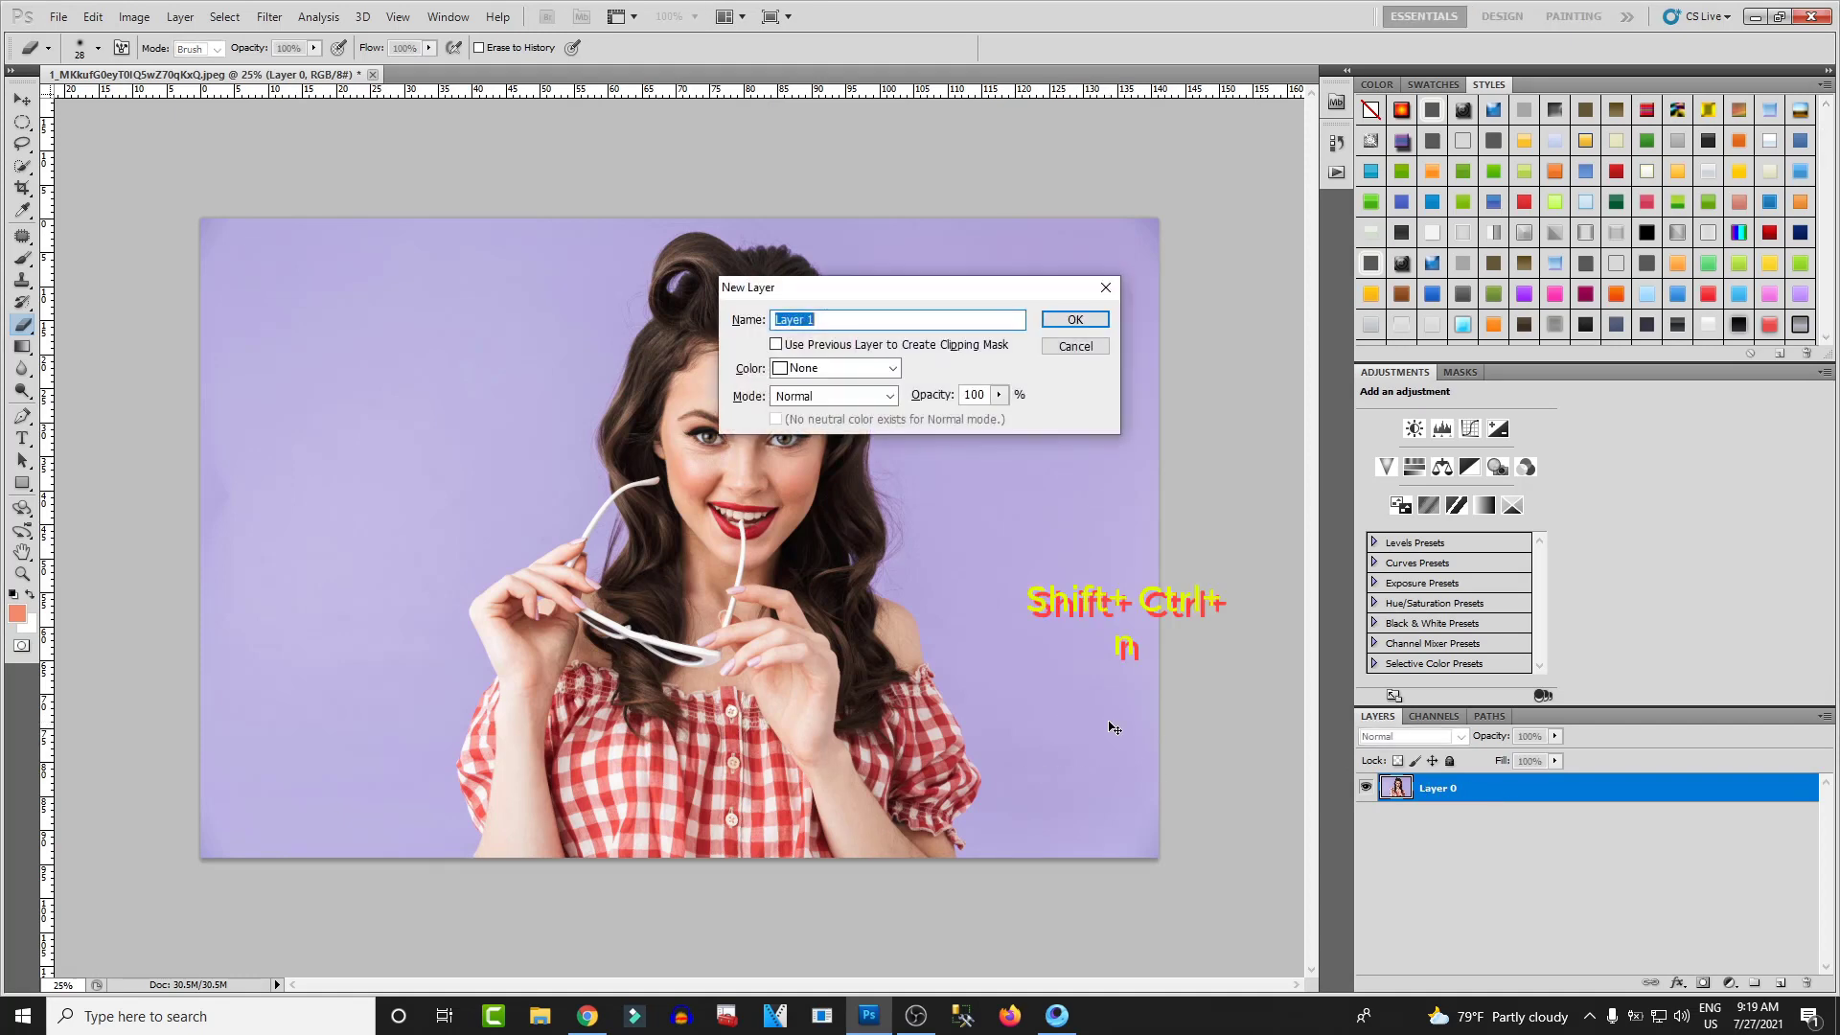
{"action": "left_click", "coordinate": [1073, 320]}
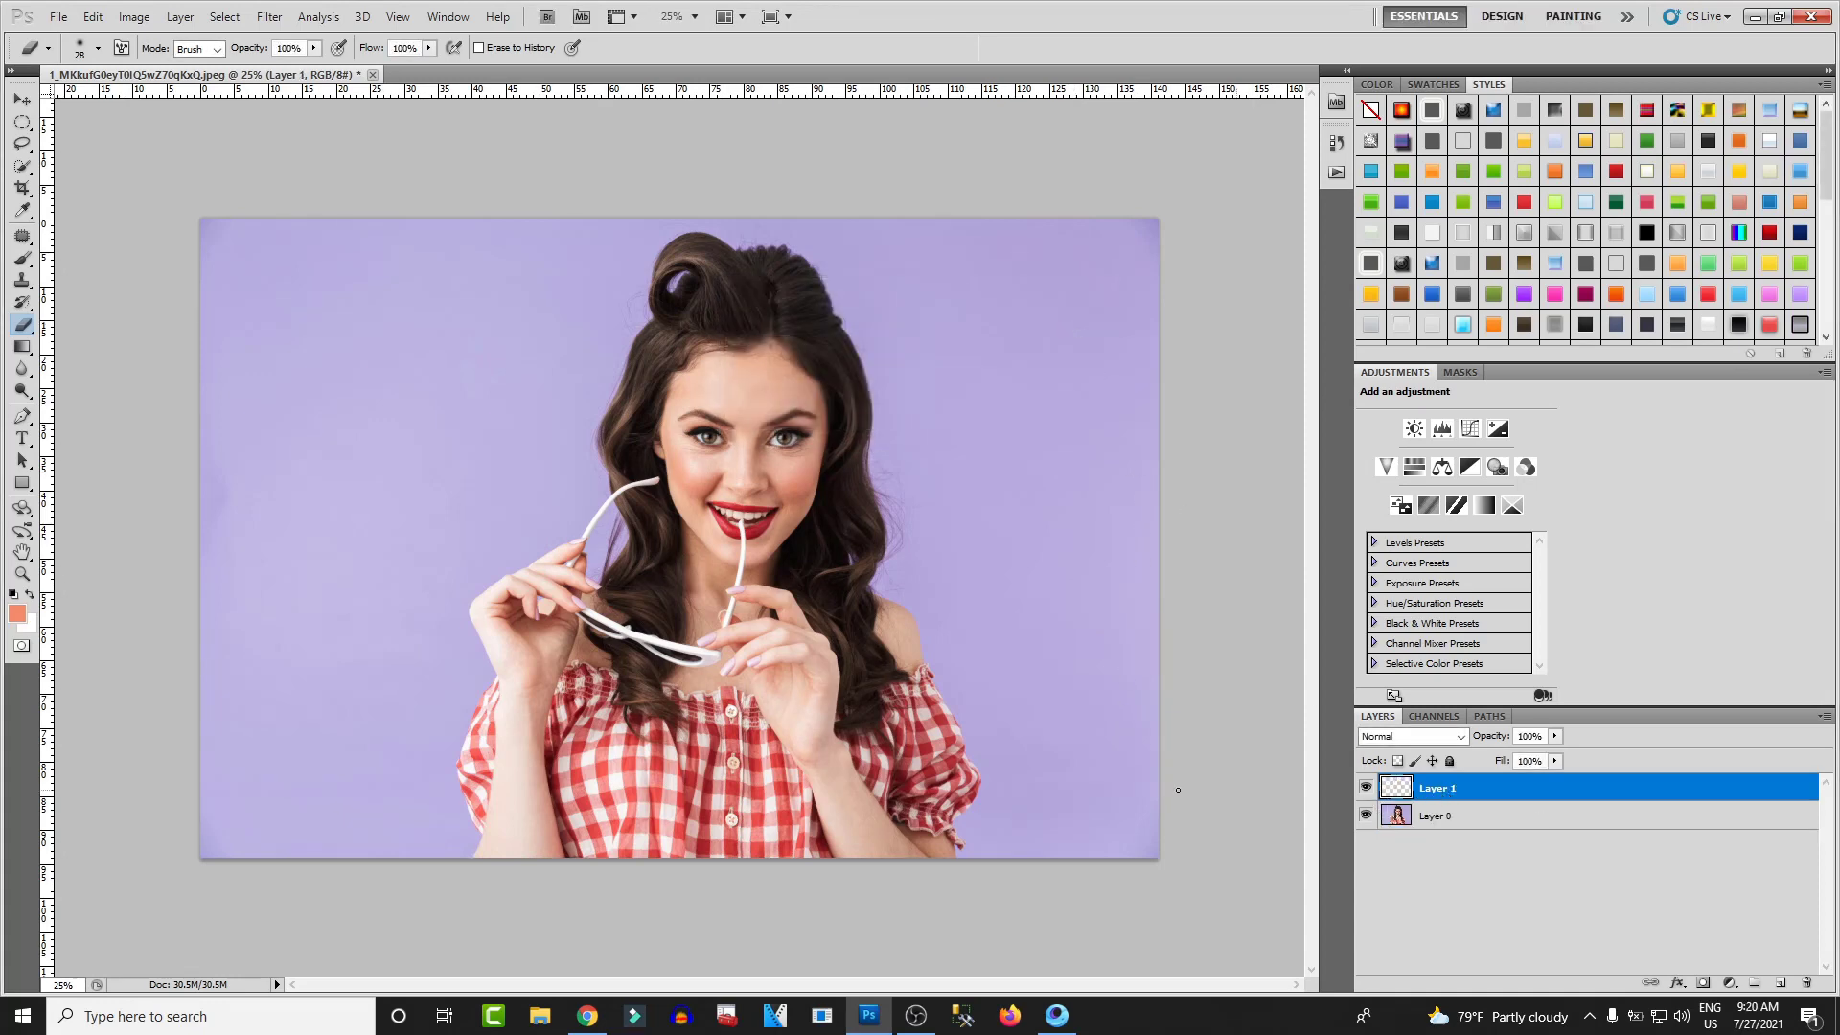
{"action": "left_click", "coordinate": [16, 614]}
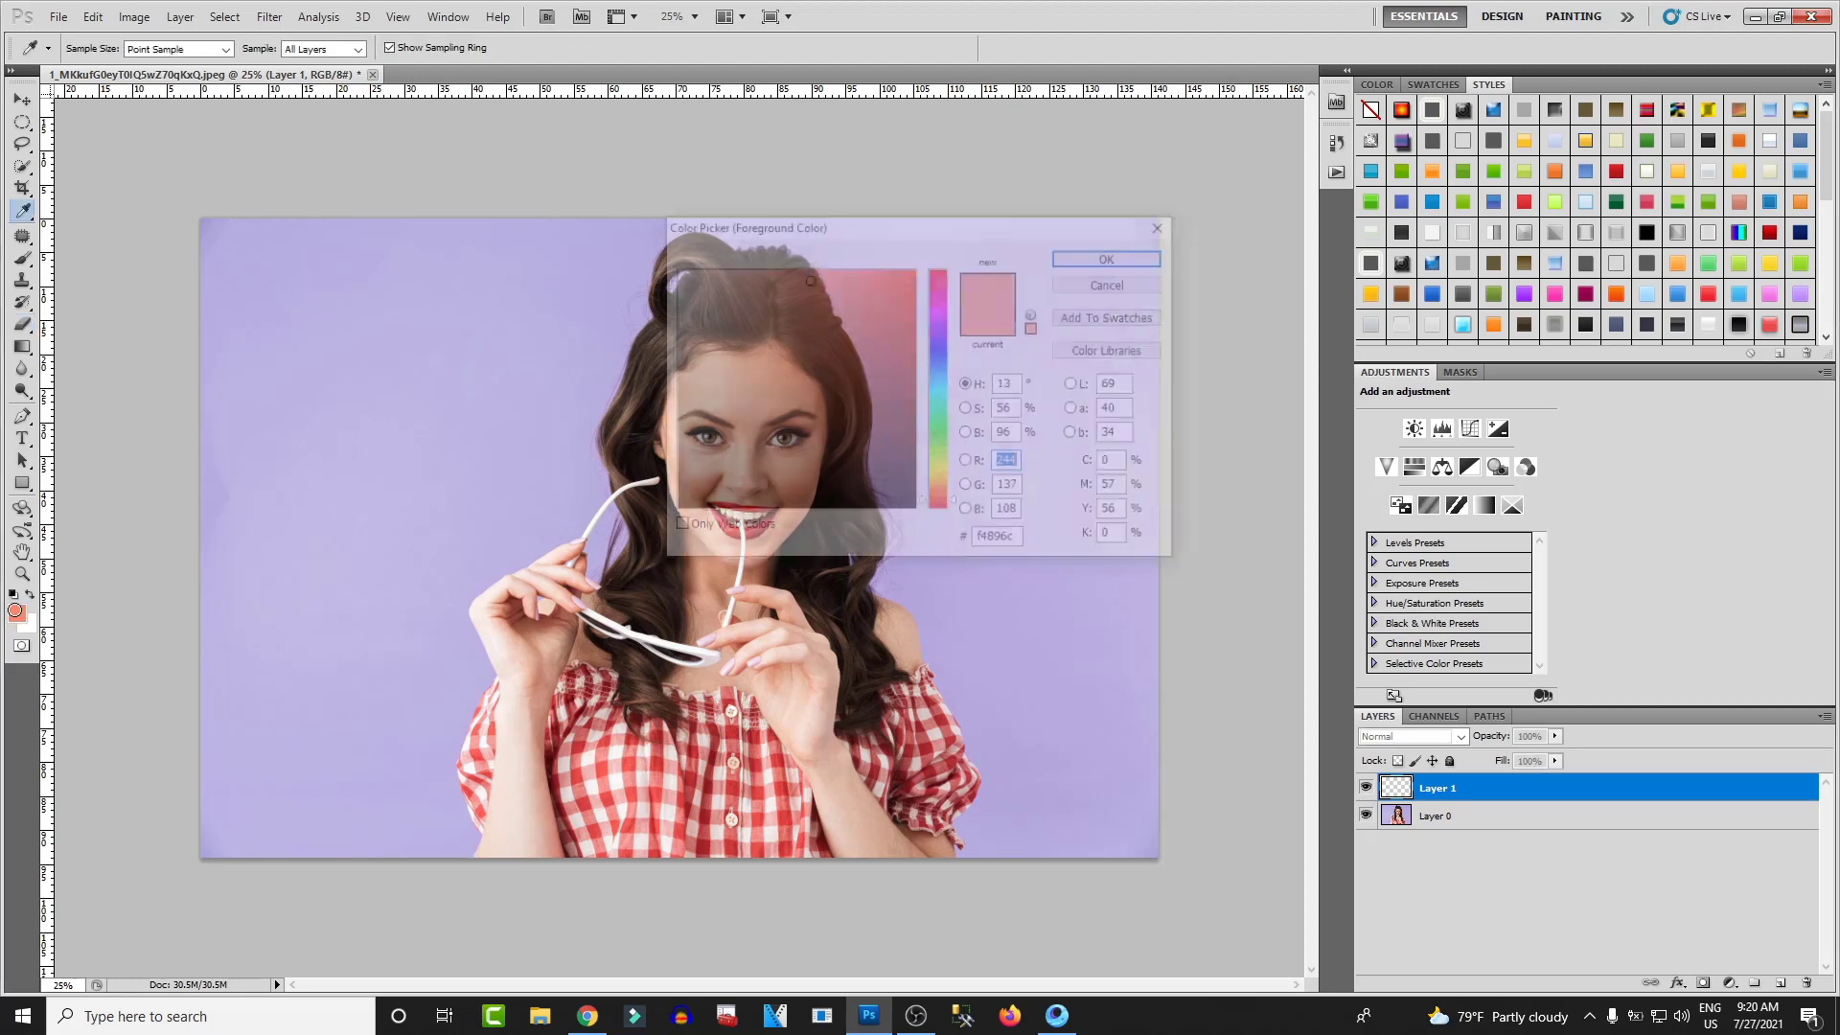
{"action": "left_click", "coordinate": [939, 342]}
{"action": "left_click", "coordinate": [904, 276]}
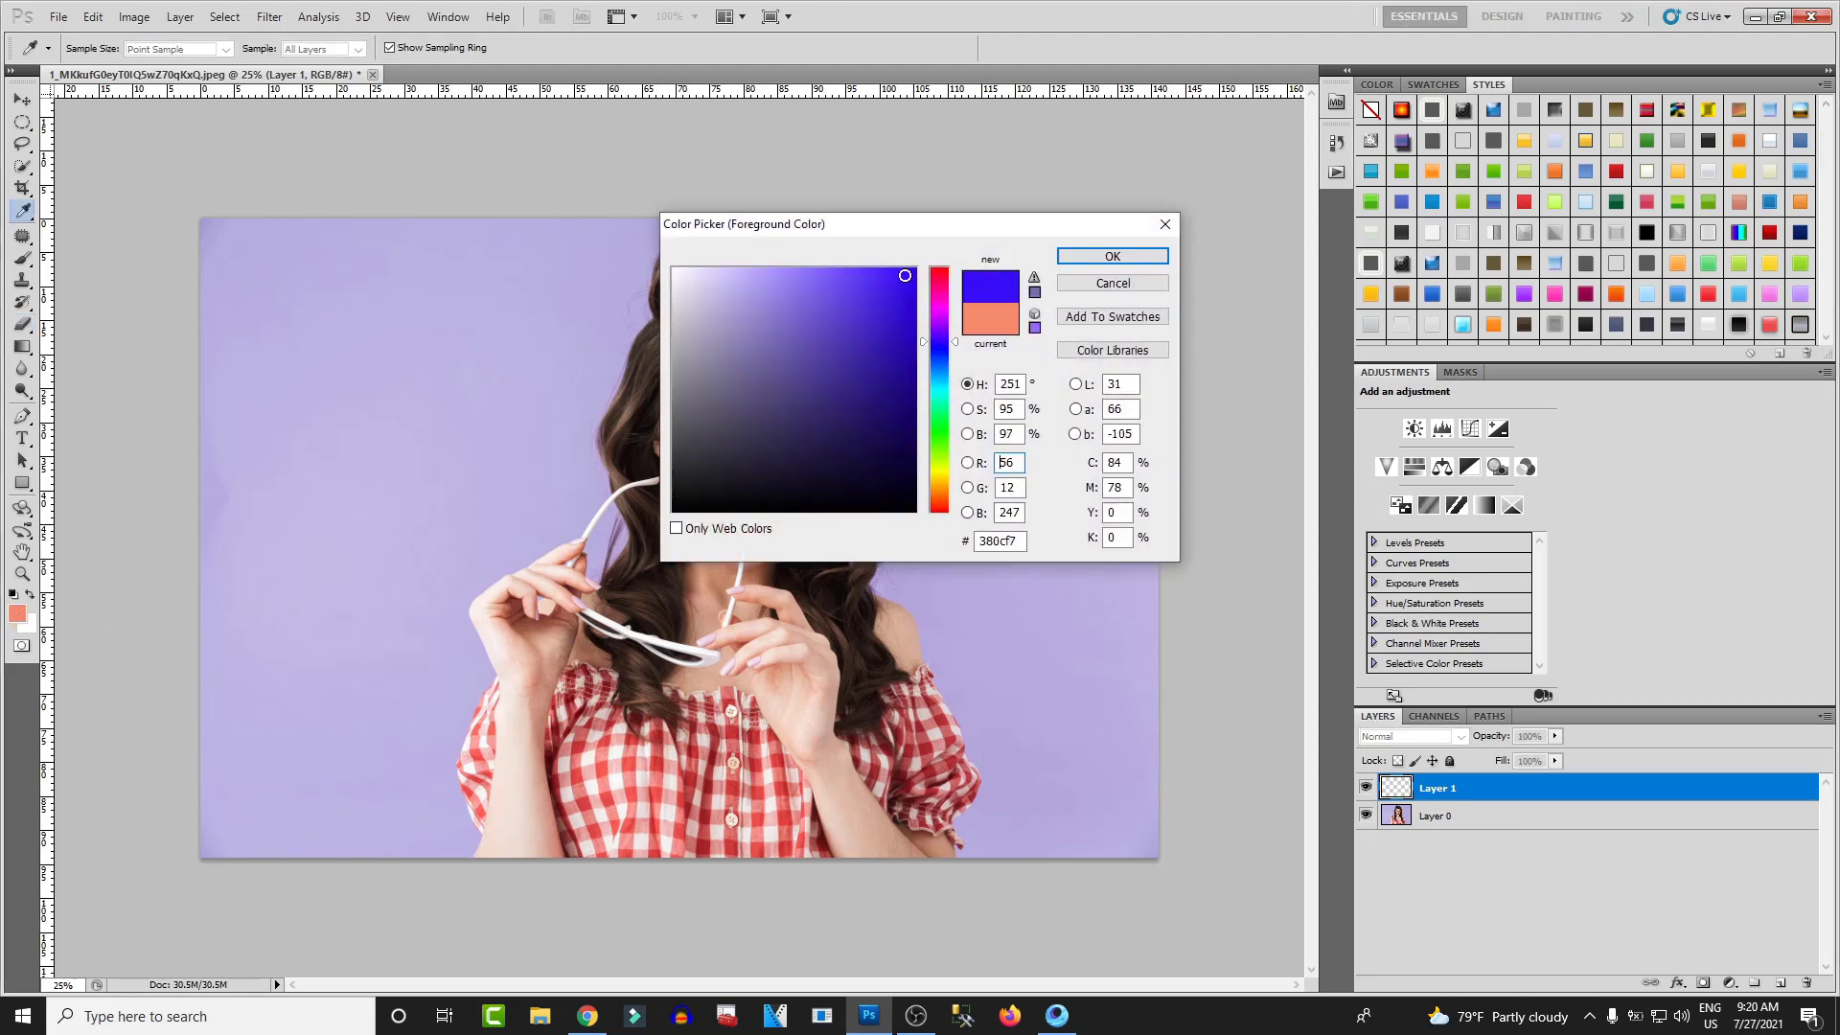
{"action": "left_click", "coordinate": [1073, 259]}
{"action": "key", "text": "b"}
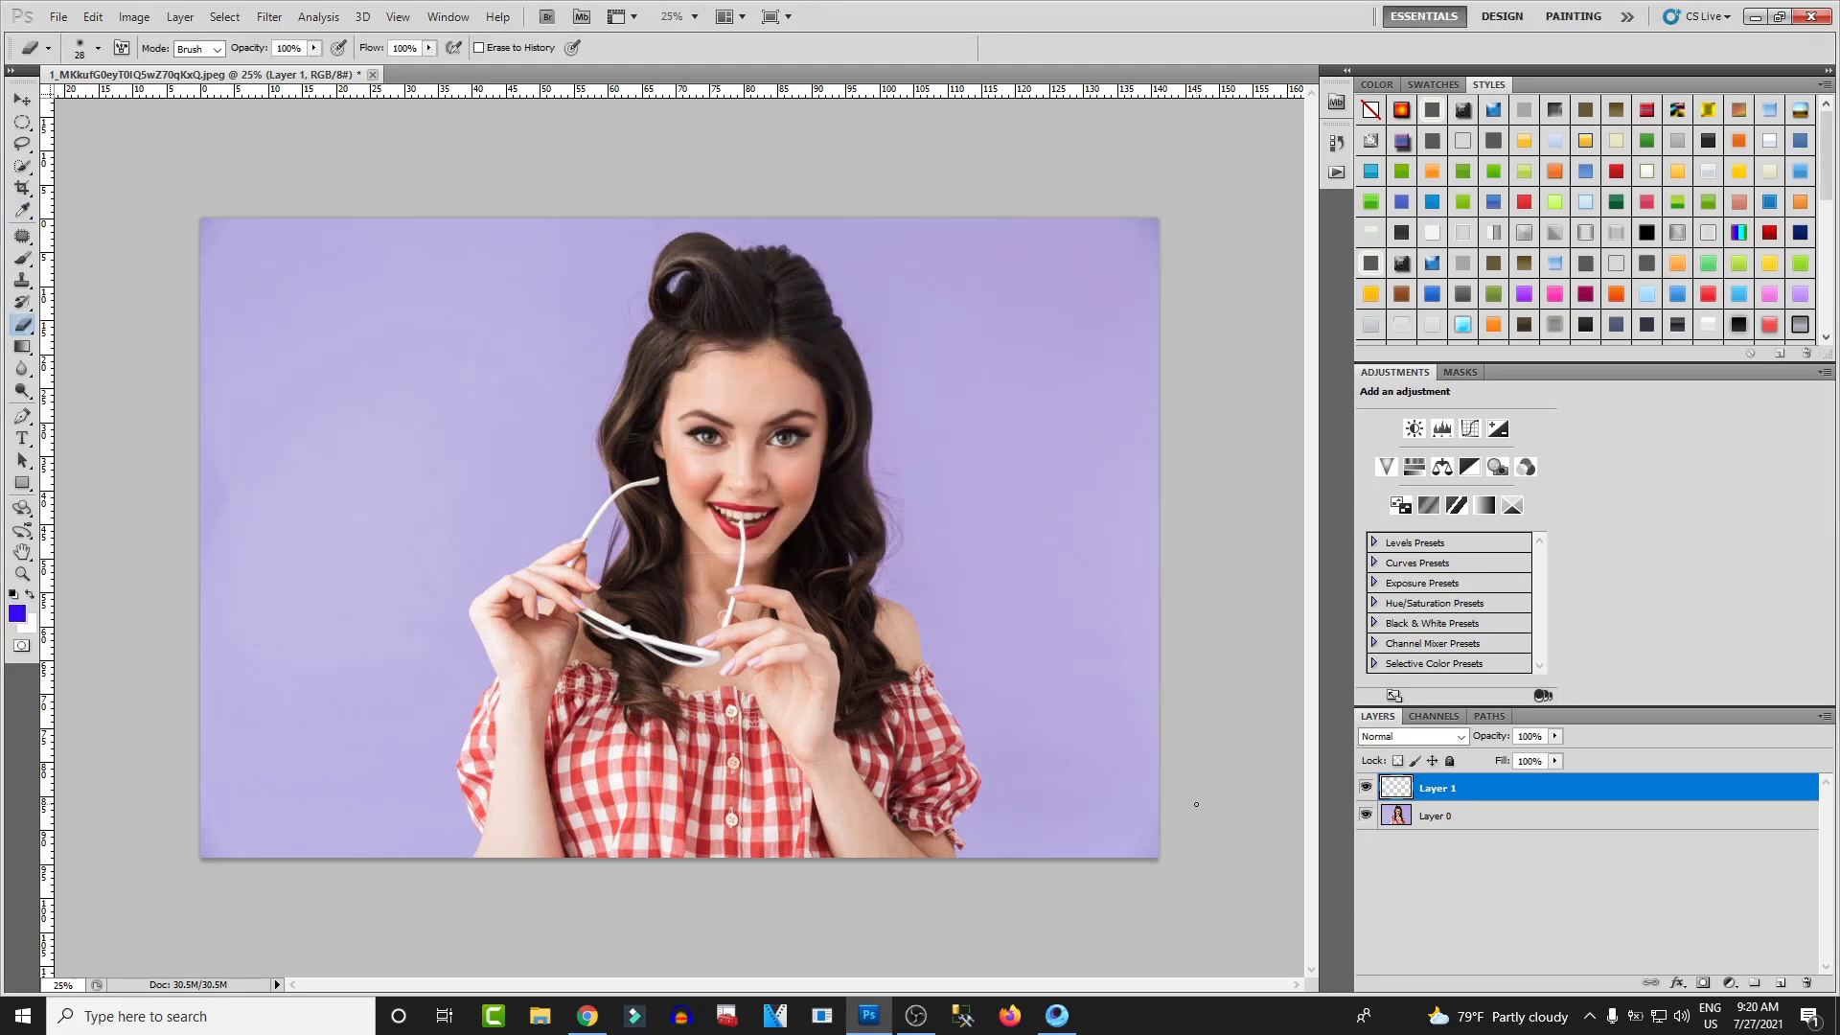
{"action": "key", "text": "alt+BackSpace"}
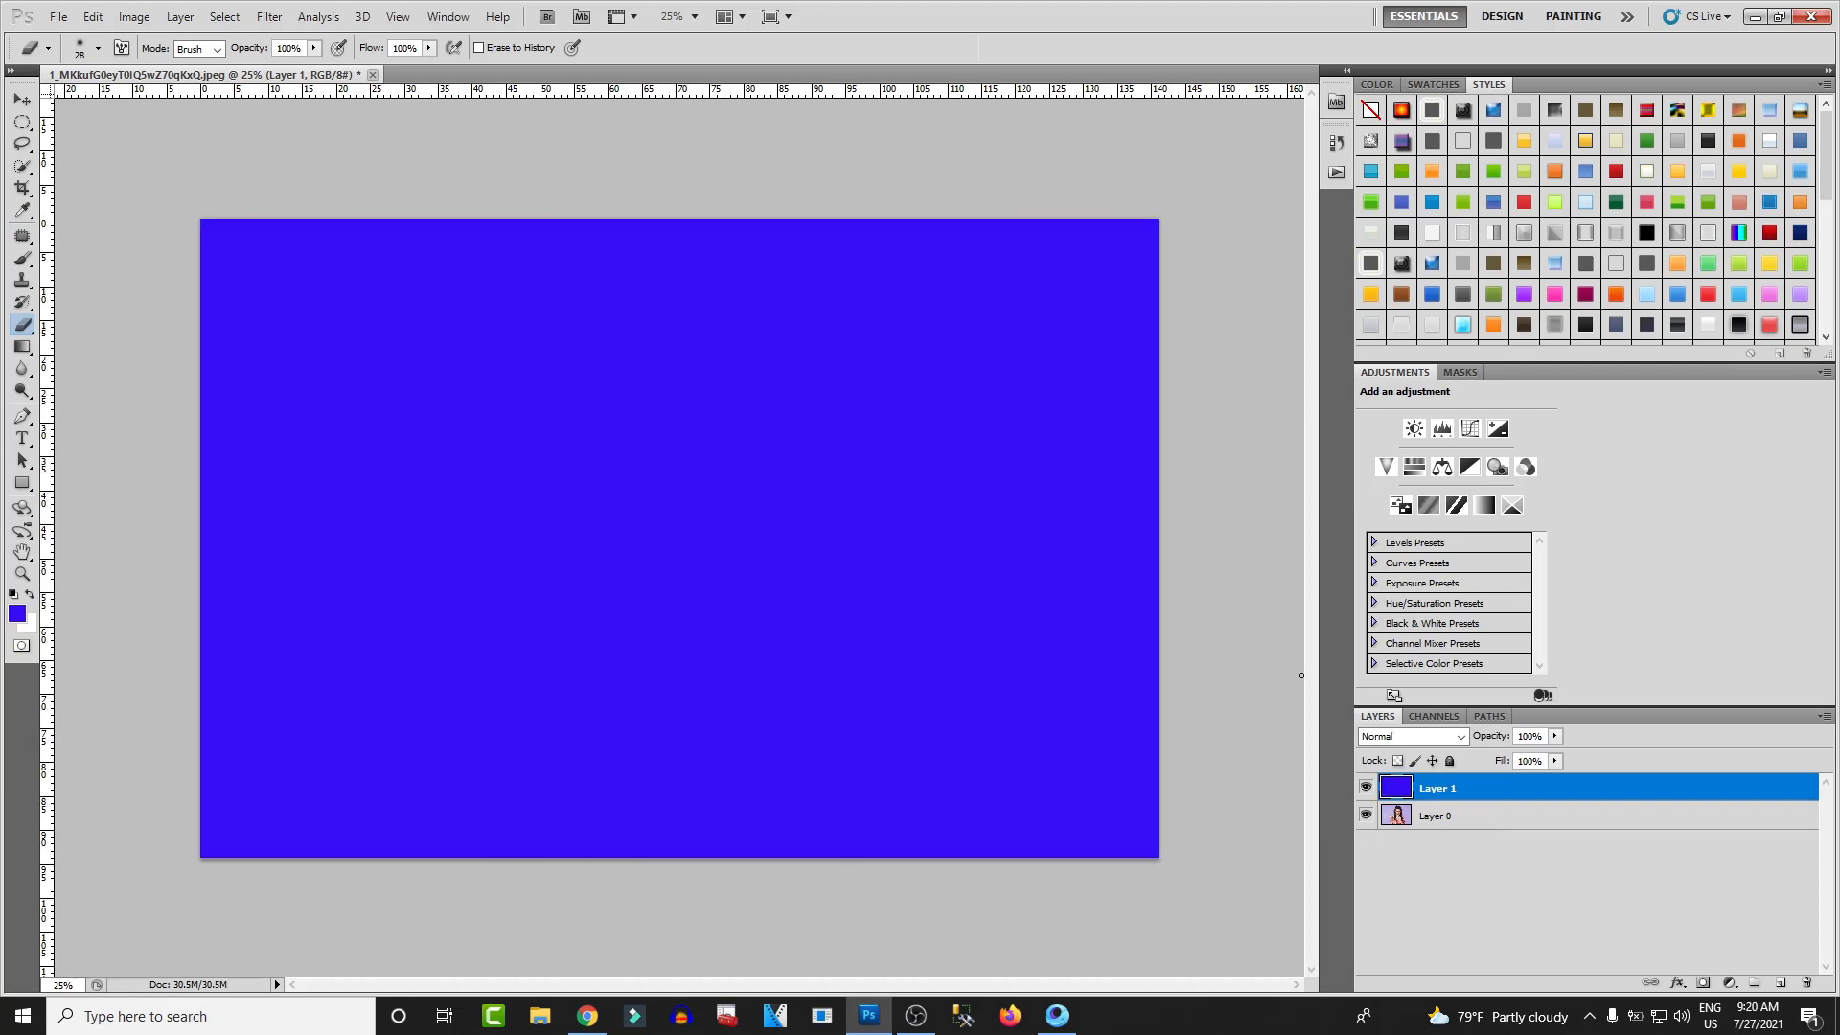
{"action": "mouse_move", "coordinate": [1506, 826]}
{"action": "left_mouse_down"}
{"action": "mouse_move", "coordinate": [1497, 789]}
{"action": "mouse_move", "coordinate": [1518, 852]}
{"action": "mouse_move", "coordinate": [1528, 828]}
{"action": "left_mouse_up"}
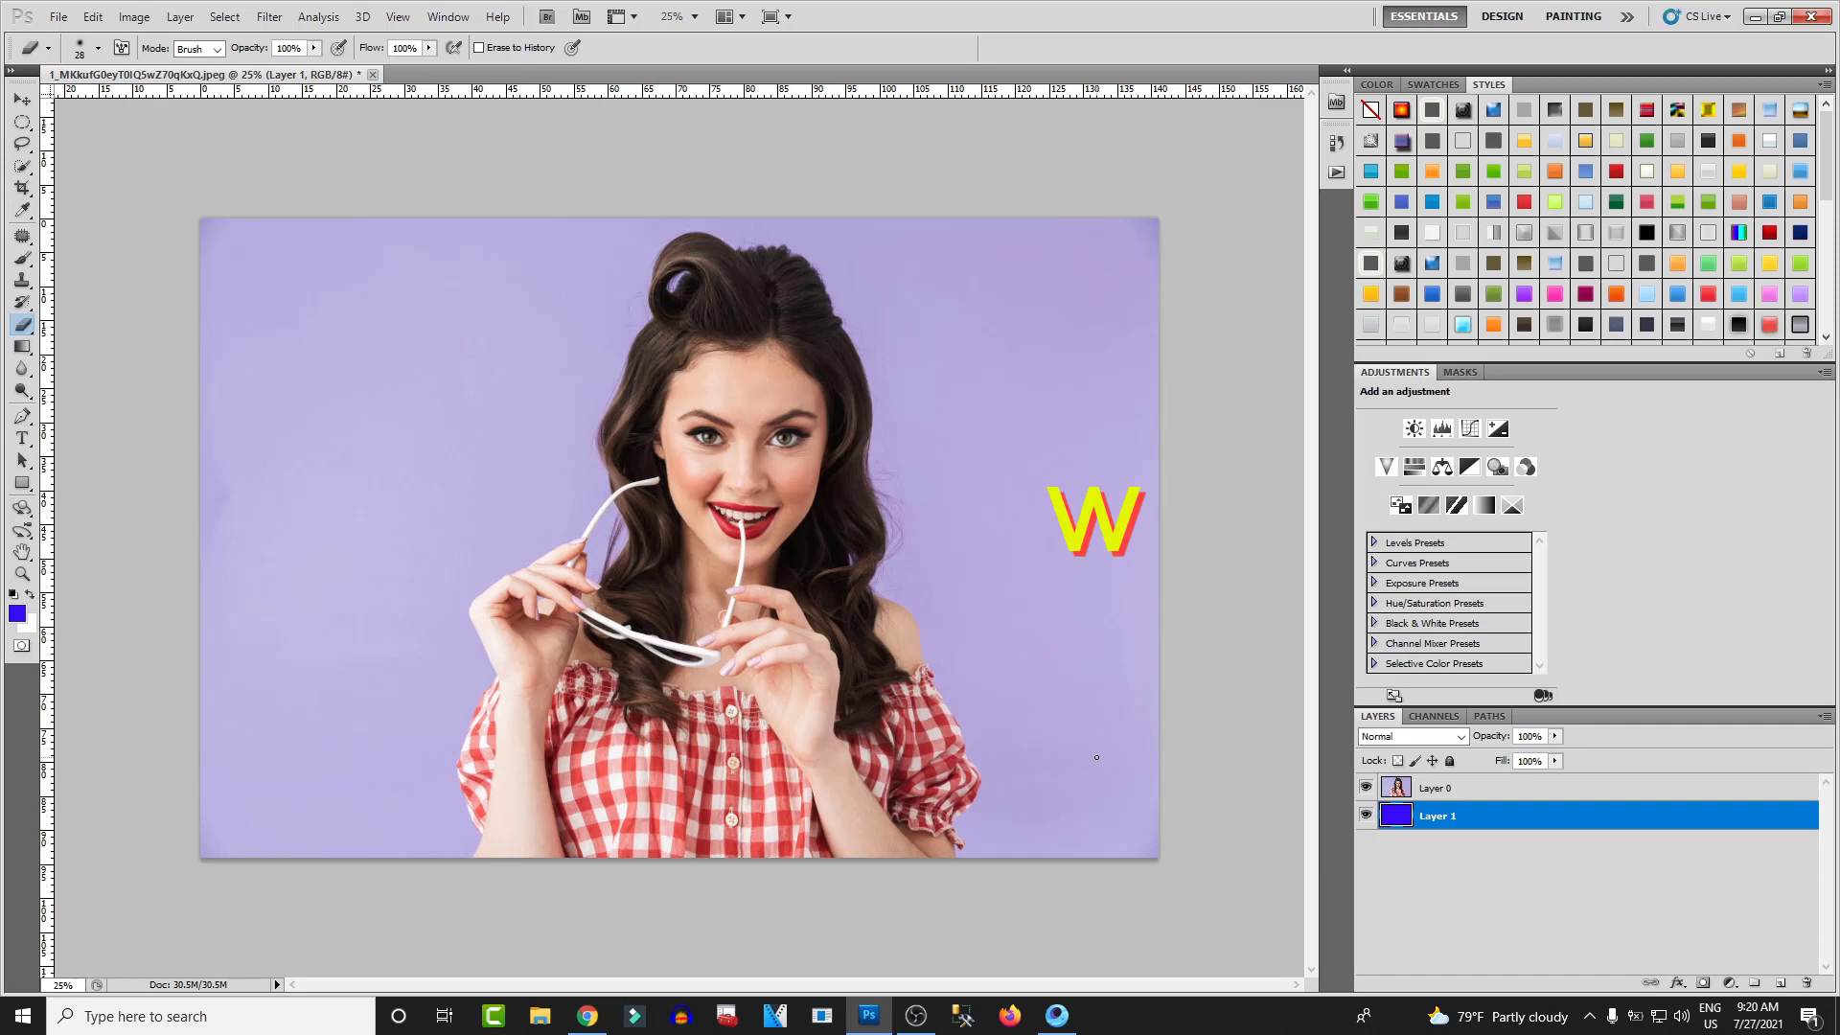
Step: Select the woman on the photo layer with the Quick Selection tool, covering hair, arms and shirt, and subtract background around the glasses
{"action": "key", "text": "w"}
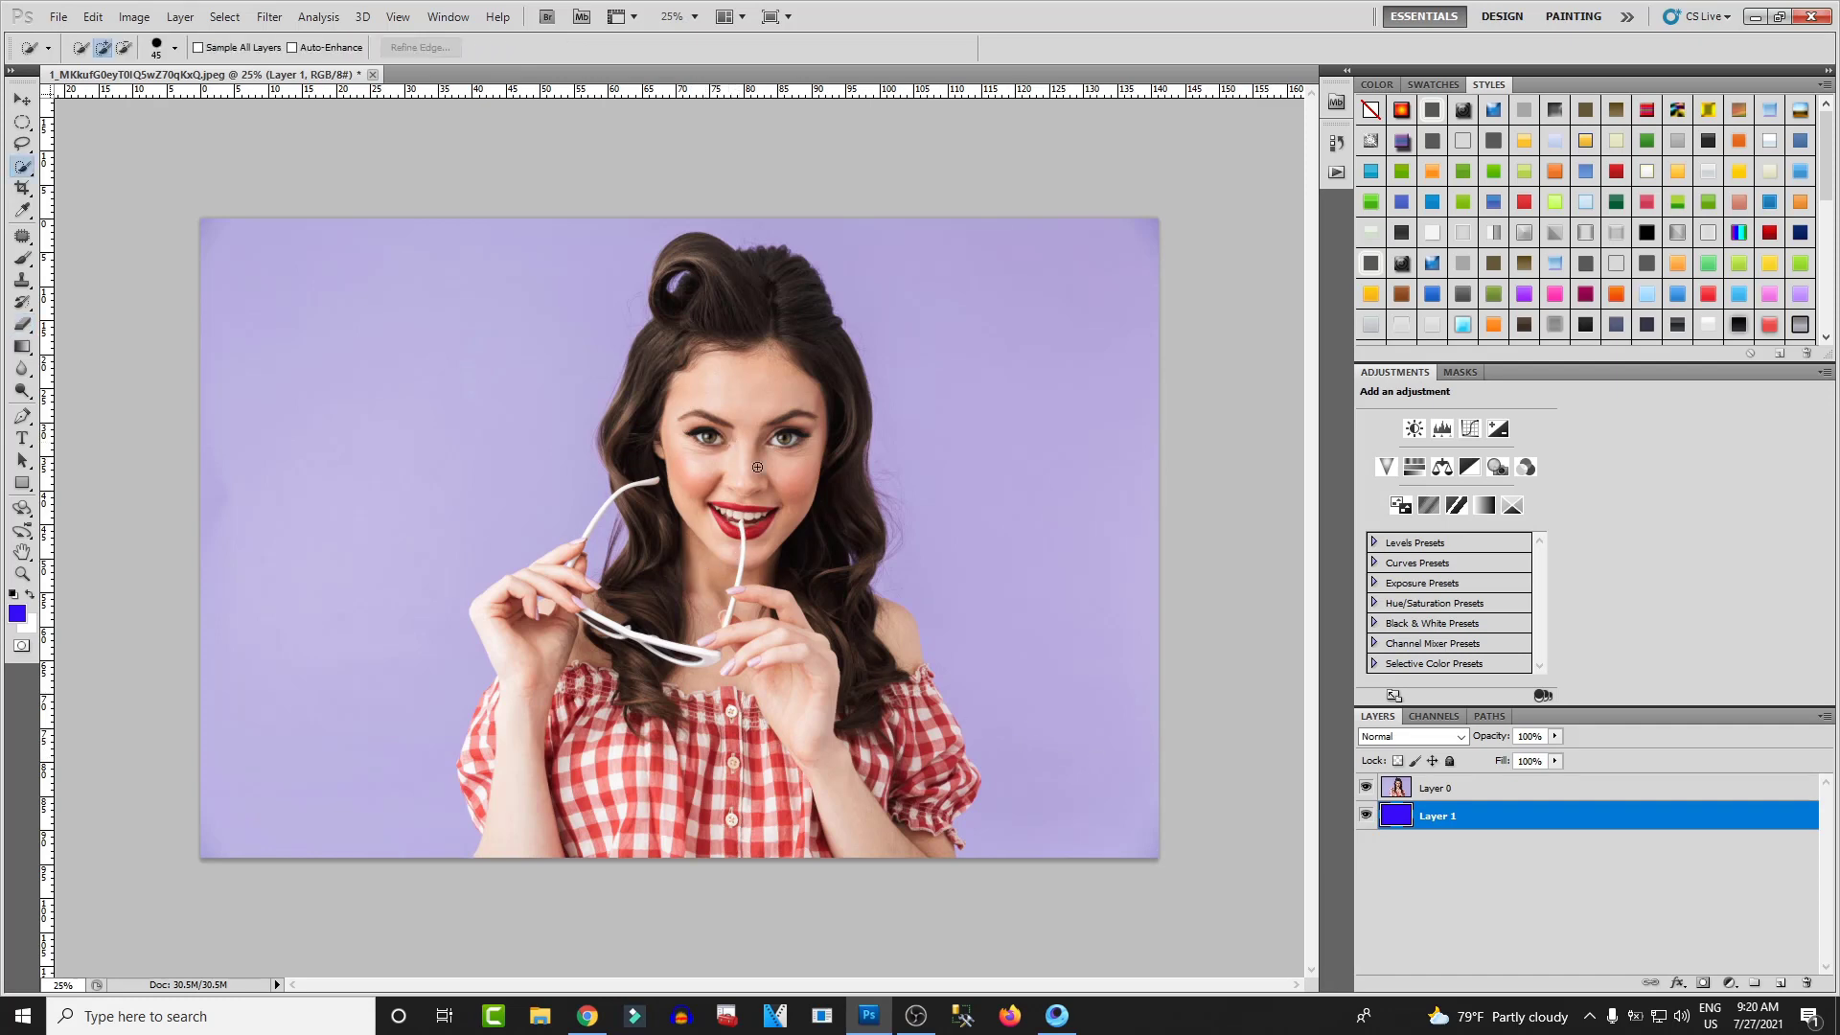
{"action": "left_click", "coordinate": [1433, 787]}
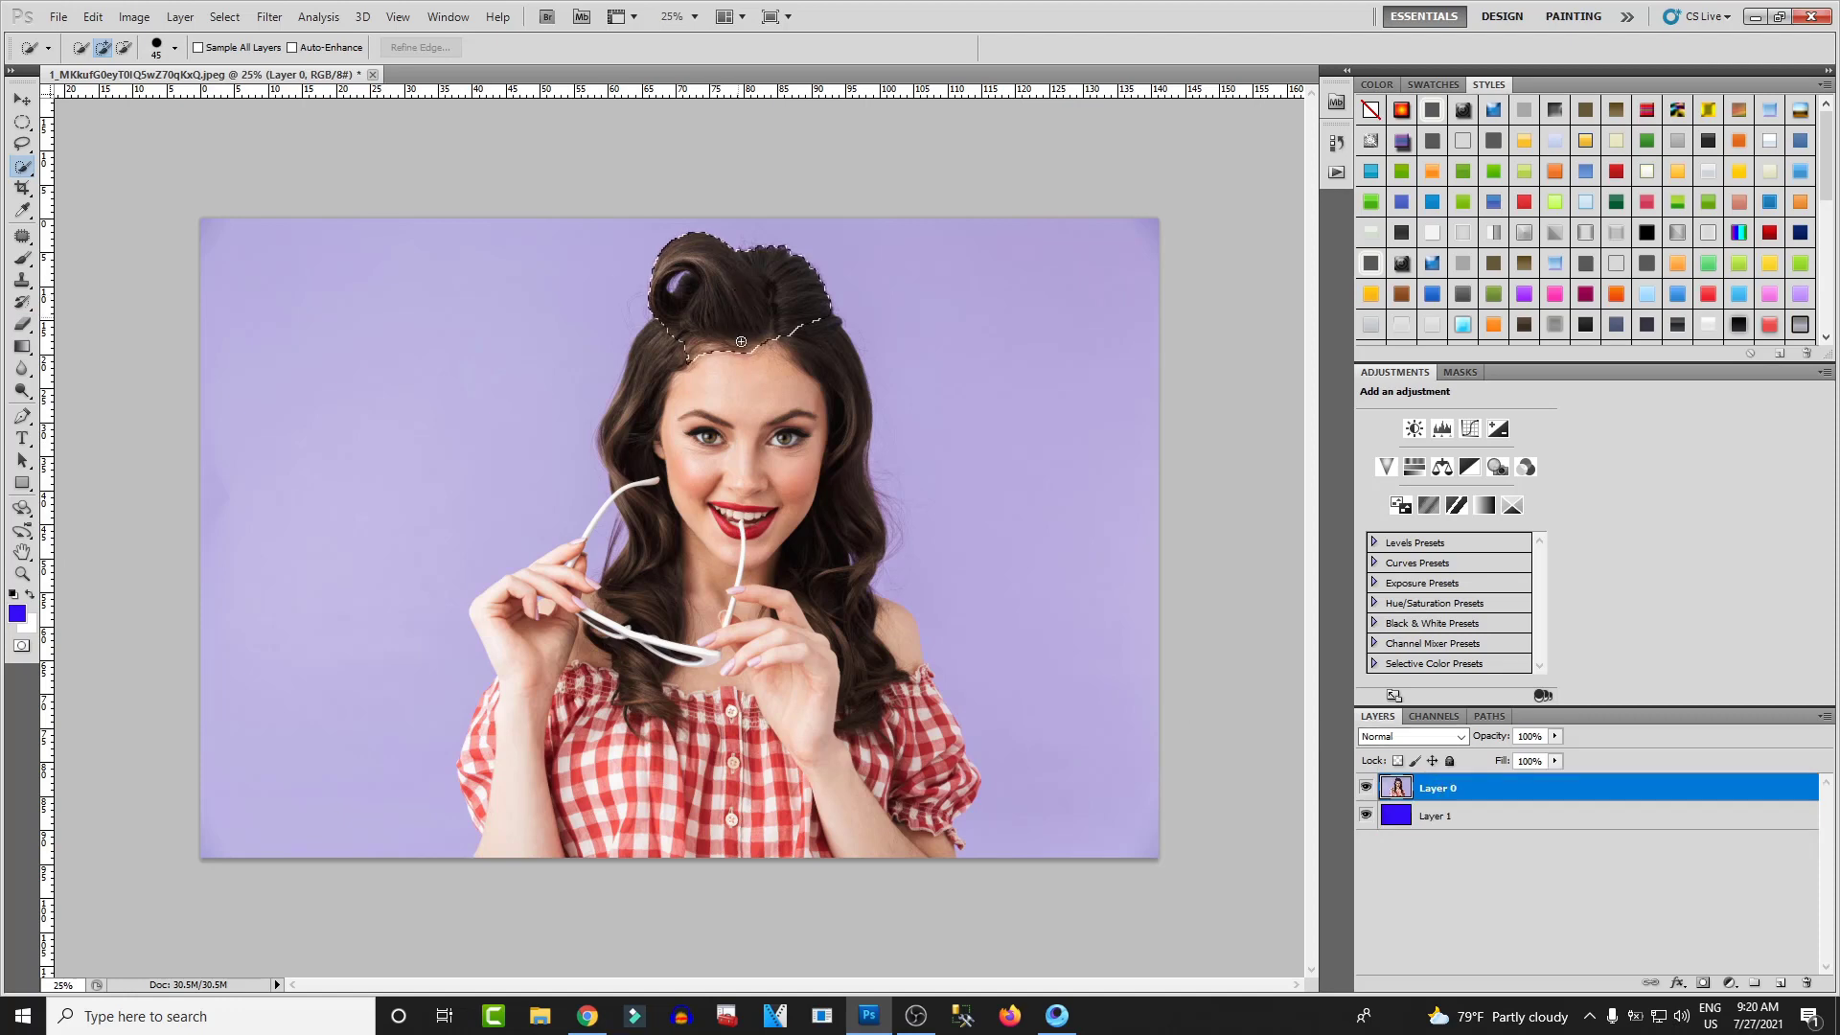
{"action": "mouse_move", "coordinate": [741, 341]}
{"action": "left_mouse_down"}
{"action": "mouse_move", "coordinate": [765, 420]}
{"action": "mouse_move", "coordinate": [740, 590]}
{"action": "mouse_move", "coordinate": [760, 840]}
{"action": "left_mouse_up"}
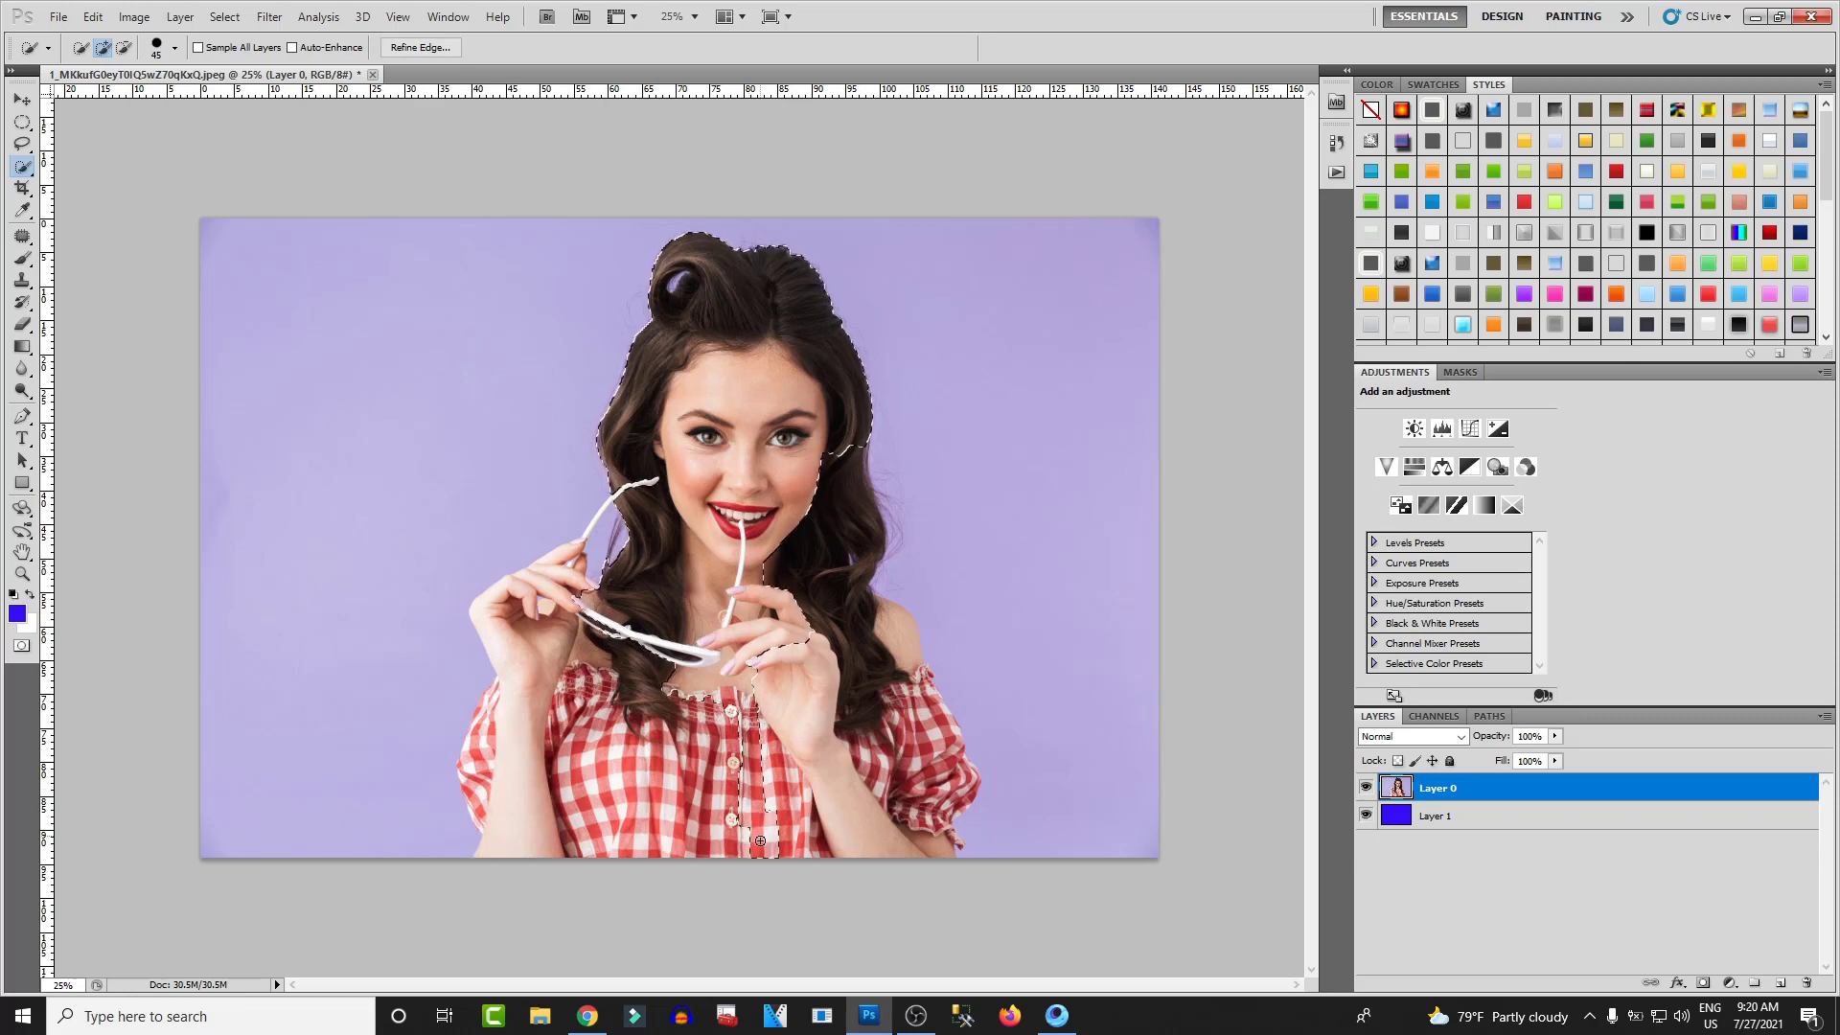
{"action": "mouse_move", "coordinate": [806, 585]}
{"action": "left_mouse_down"}
{"action": "mouse_move", "coordinate": [850, 661]}
{"action": "mouse_move", "coordinate": [888, 634]}
{"action": "mouse_move", "coordinate": [861, 634]}
{"action": "mouse_move", "coordinate": [894, 642]}
{"action": "mouse_move", "coordinate": [931, 825]}
{"action": "mouse_move", "coordinate": [933, 784]}
{"action": "left_mouse_up"}
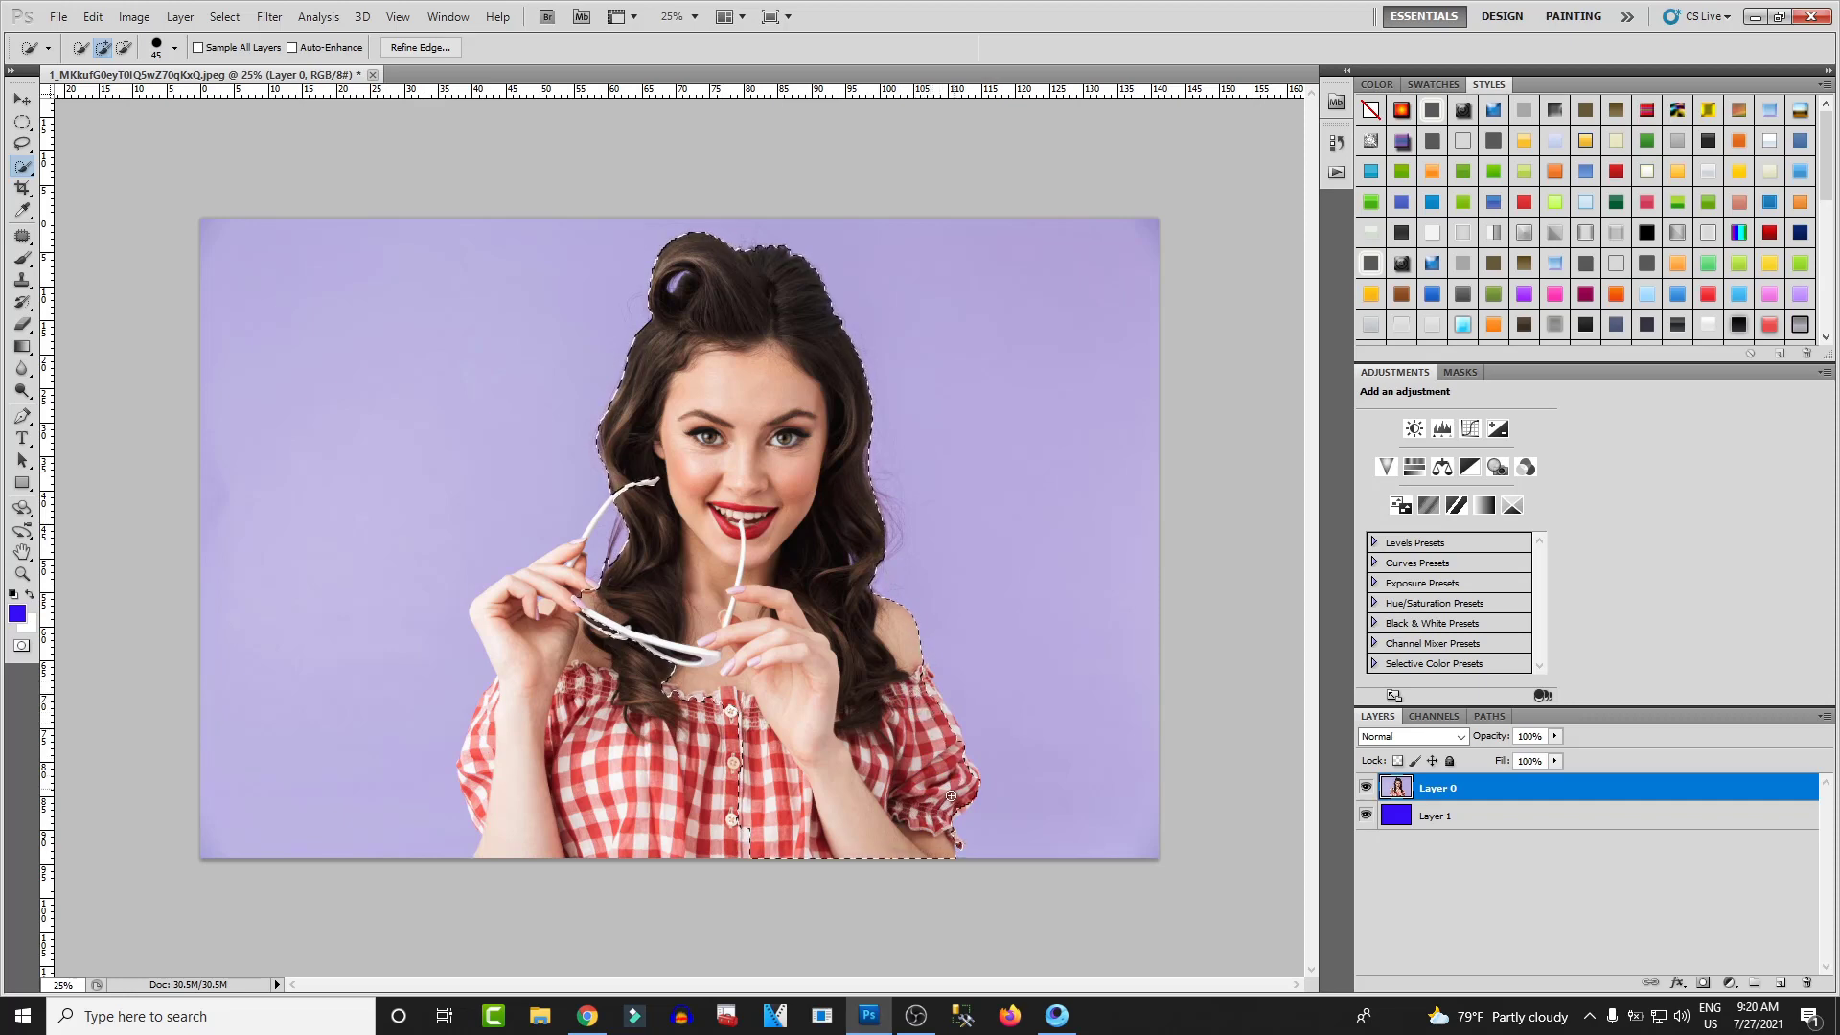
{"action": "left_click", "coordinate": [703, 799]}
{"action": "mouse_move", "coordinate": [702, 799]}
{"action": "left_mouse_down"}
{"action": "mouse_move", "coordinate": [747, 733]}
{"action": "mouse_move", "coordinate": [714, 843]}
{"action": "mouse_move", "coordinate": [718, 689]}
{"action": "mouse_move", "coordinate": [576, 746]}
{"action": "mouse_move", "coordinate": [690, 737]}
{"action": "mouse_move", "coordinate": [531, 794]}
{"action": "left_mouse_up"}
{"action": "right_click", "coordinate": [706, 697]}
{"action": "key", "text": "Escape"}
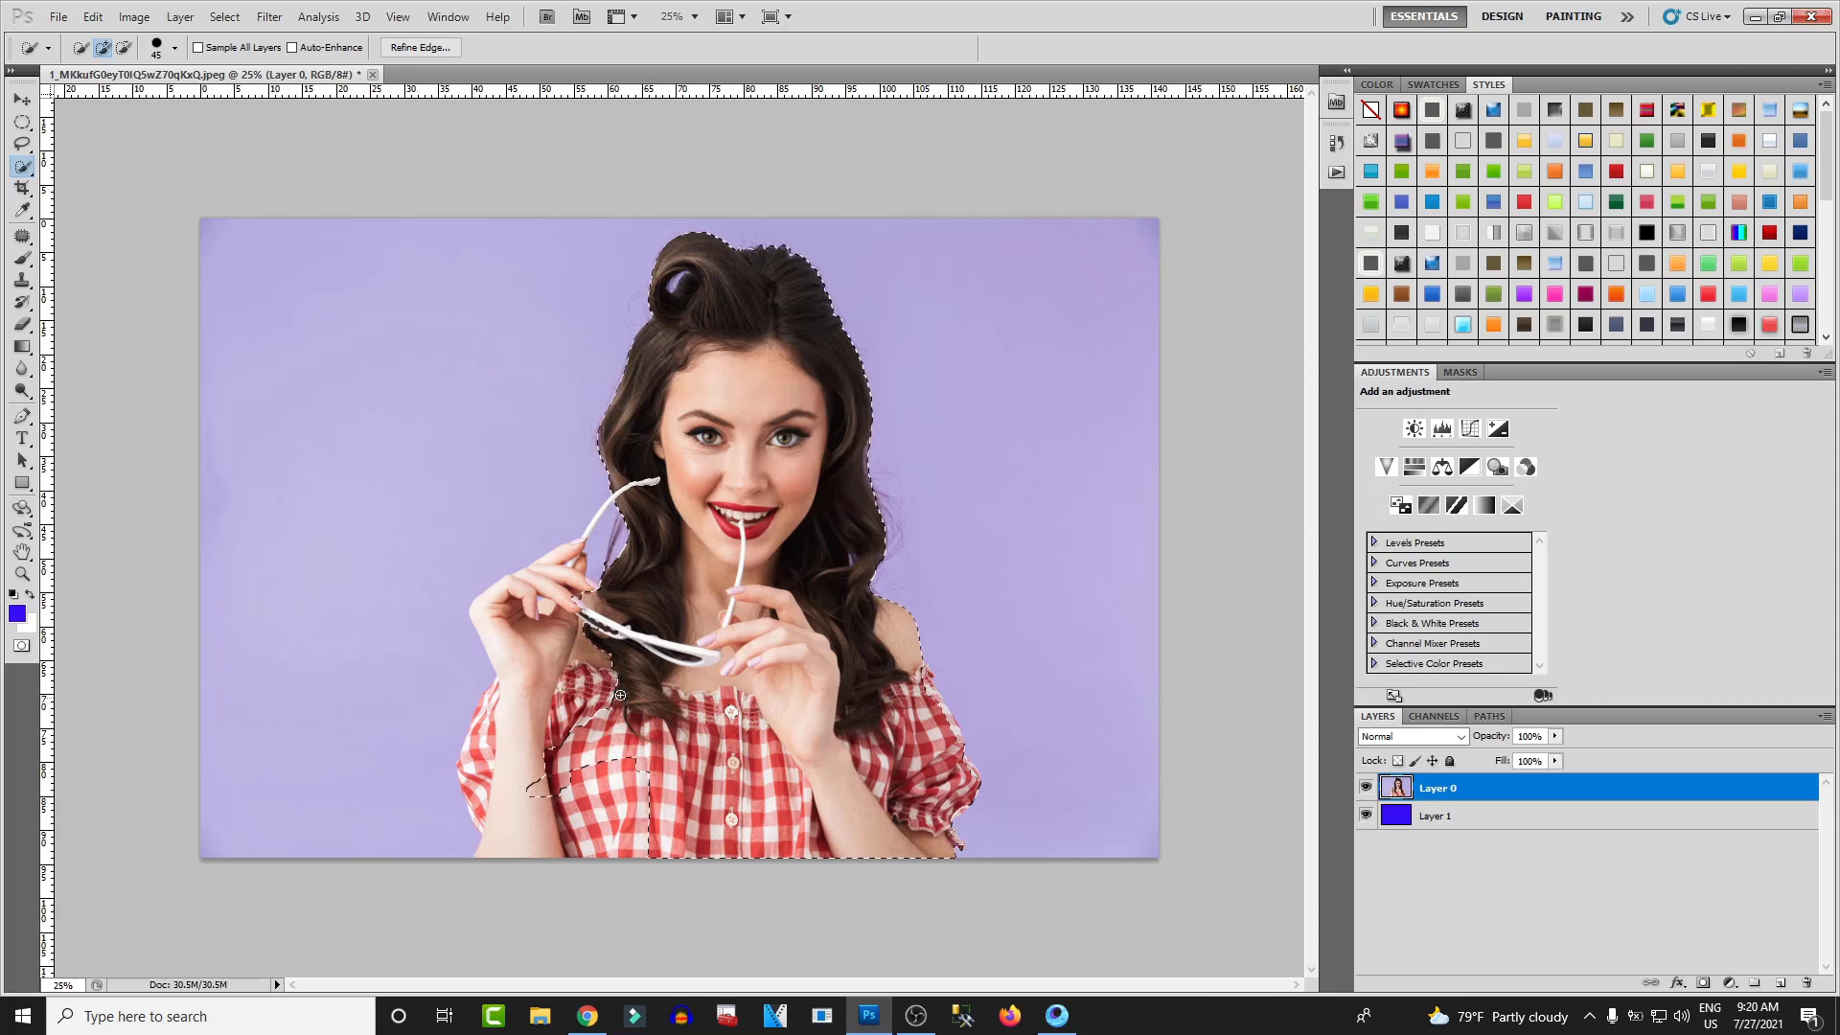
{"action": "mouse_move", "coordinate": [575, 815]}
{"action": "left_mouse_down"}
{"action": "mouse_move", "coordinate": [574, 840]}
{"action": "mouse_move", "coordinate": [571, 804]}
{"action": "mouse_move", "coordinate": [523, 832]}
{"action": "mouse_move", "coordinate": [484, 795]}
{"action": "mouse_move", "coordinate": [518, 753]}
{"action": "mouse_move", "coordinate": [487, 748]}
{"action": "mouse_move", "coordinate": [503, 729]}
{"action": "mouse_move", "coordinate": [479, 757]}
{"action": "mouse_move", "coordinate": [508, 680]}
{"action": "mouse_move", "coordinate": [499, 709]}
{"action": "mouse_move", "coordinate": [525, 704]}
{"action": "mouse_move", "coordinate": [484, 695]}
{"action": "mouse_move", "coordinate": [477, 818]}
{"action": "left_mouse_up"}
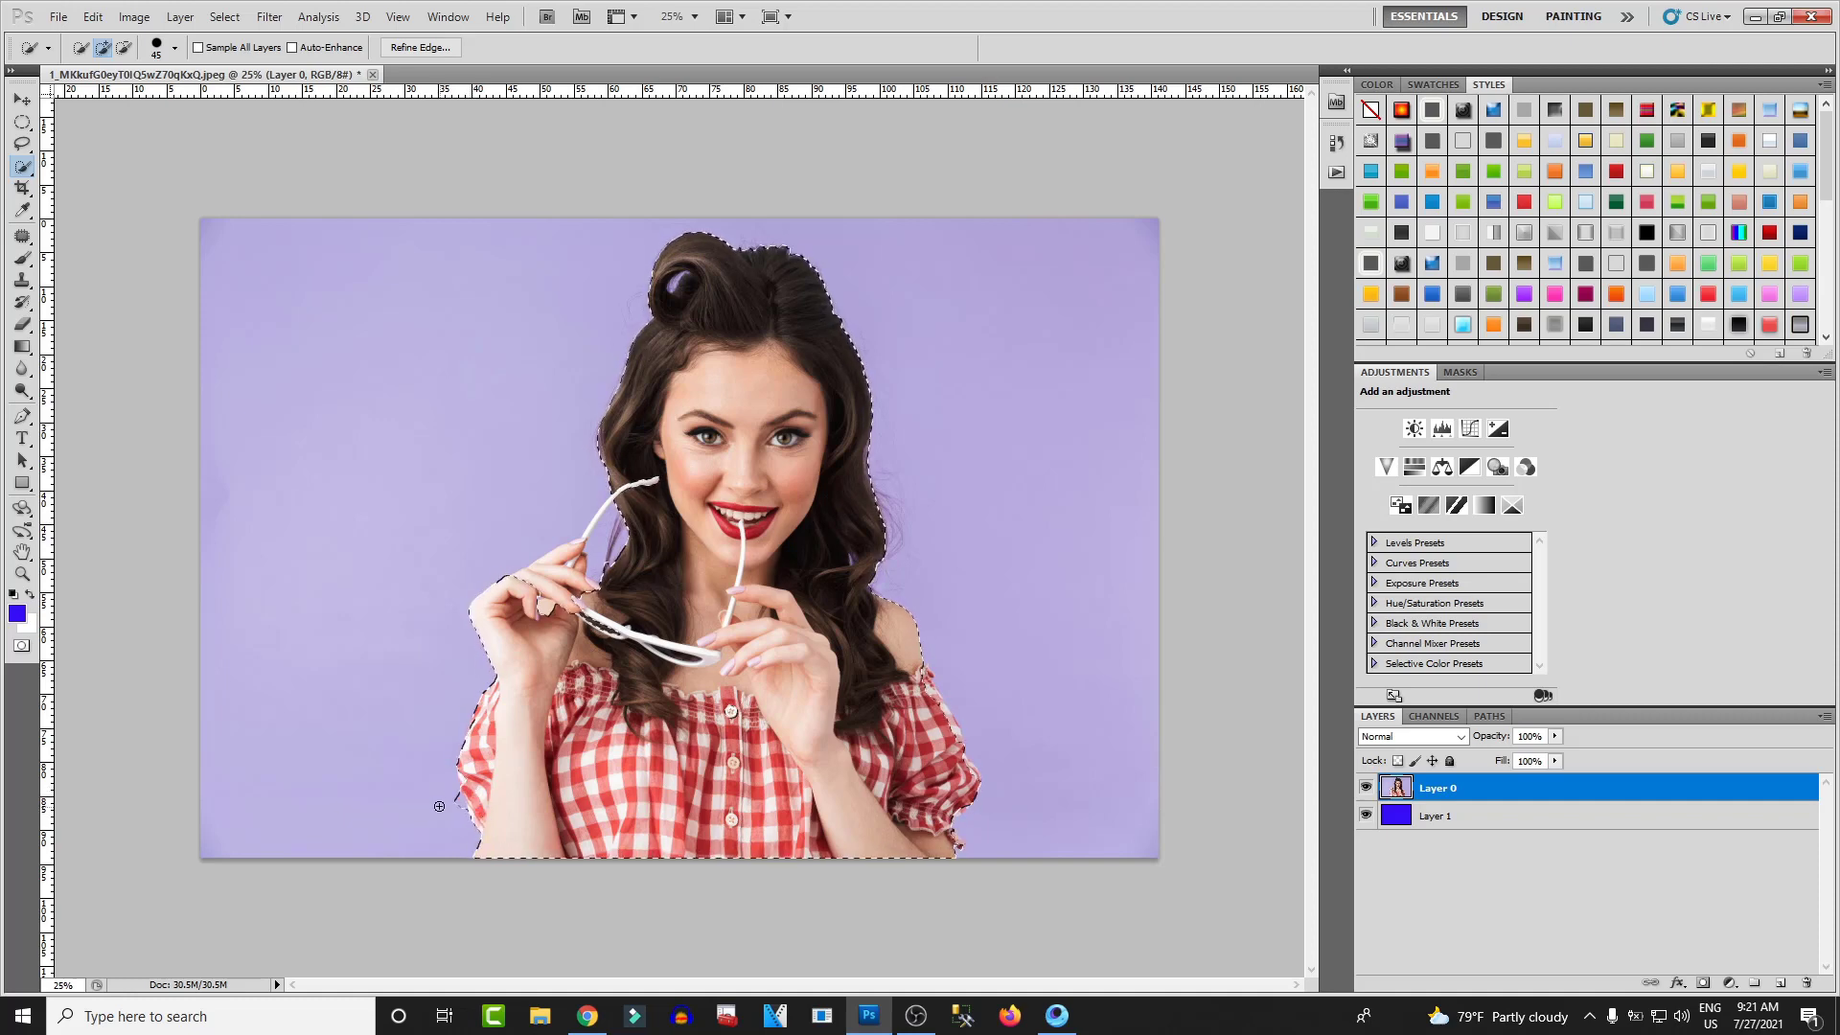
{"action": "key", "text": "alt"}
{"action": "mouse_move", "coordinate": [564, 596]}
{"action": "left_mouse_down"}
{"action": "mouse_move", "coordinate": [578, 573]}
{"action": "mouse_move", "coordinate": [642, 559]}
{"action": "left_mouse_up"}
Step: Start Refine Edge on the selection, keeping the On Black view, with Smart Radius on and a radius of 9 px
{"action": "left_click", "coordinate": [404, 50]}
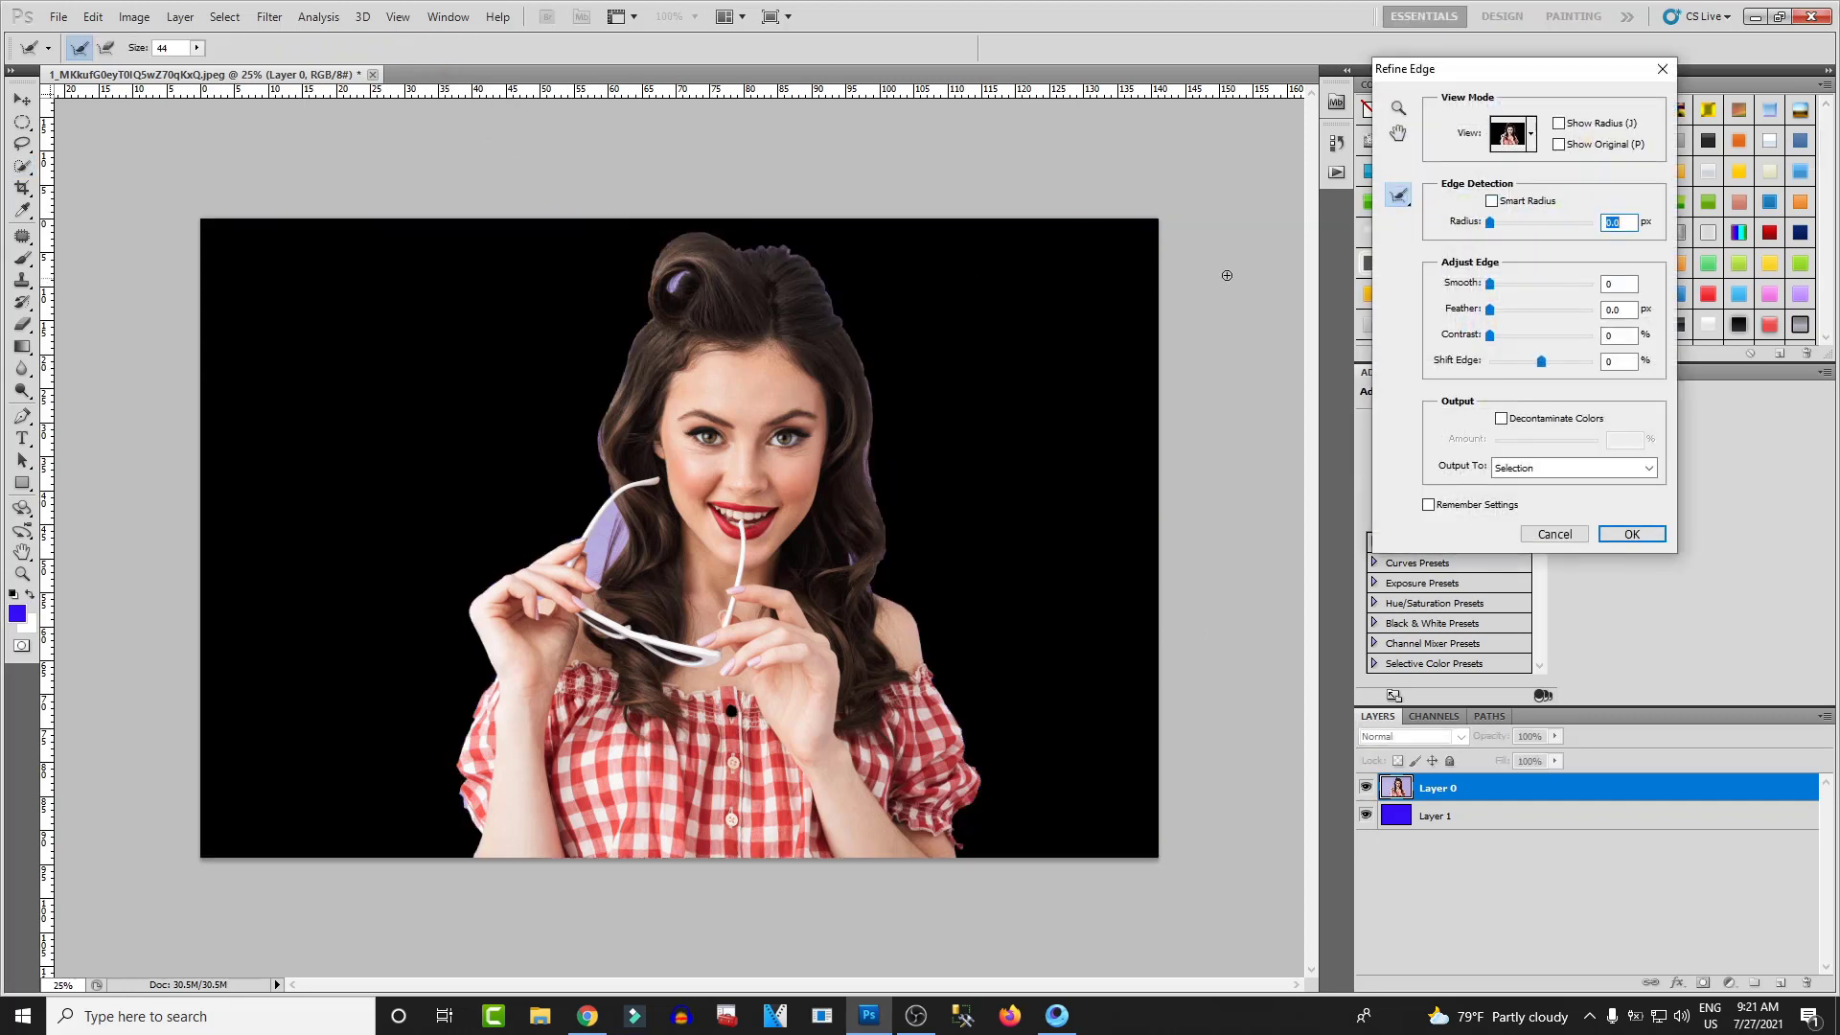
{"action": "left_click", "coordinate": [1532, 134]}
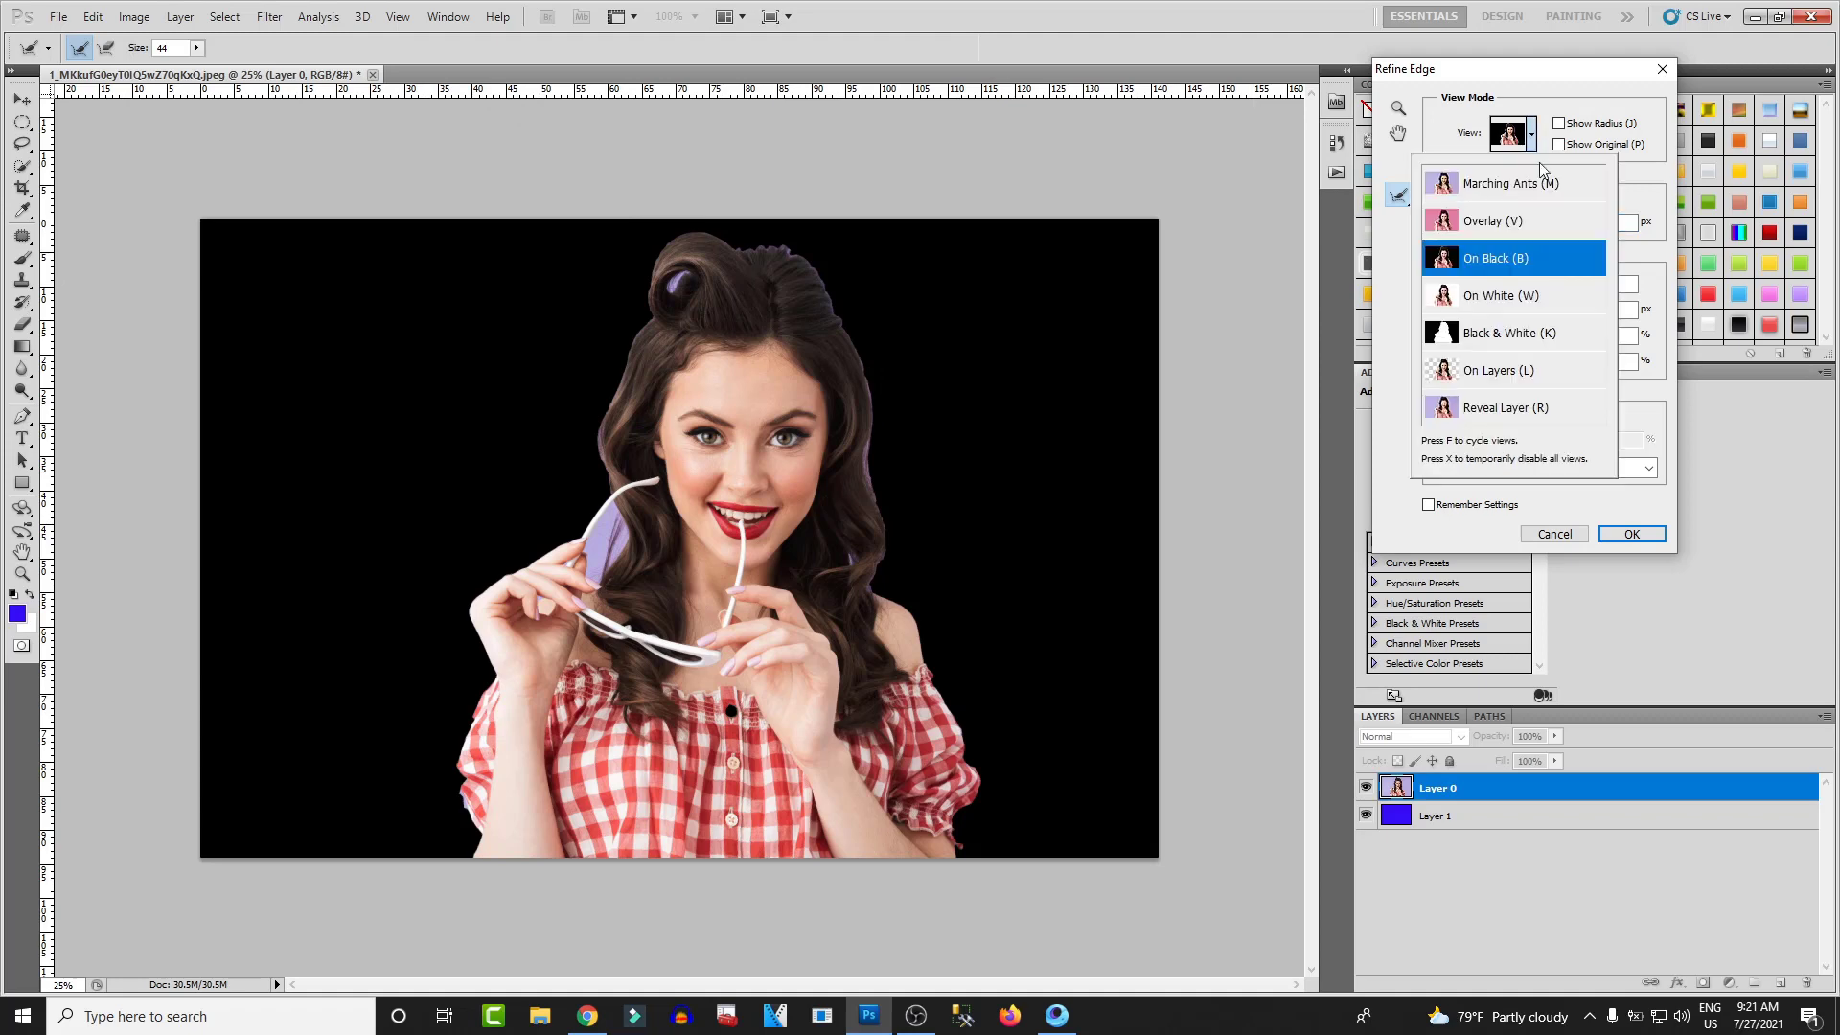
{"action": "left_click", "coordinate": [1405, 533]}
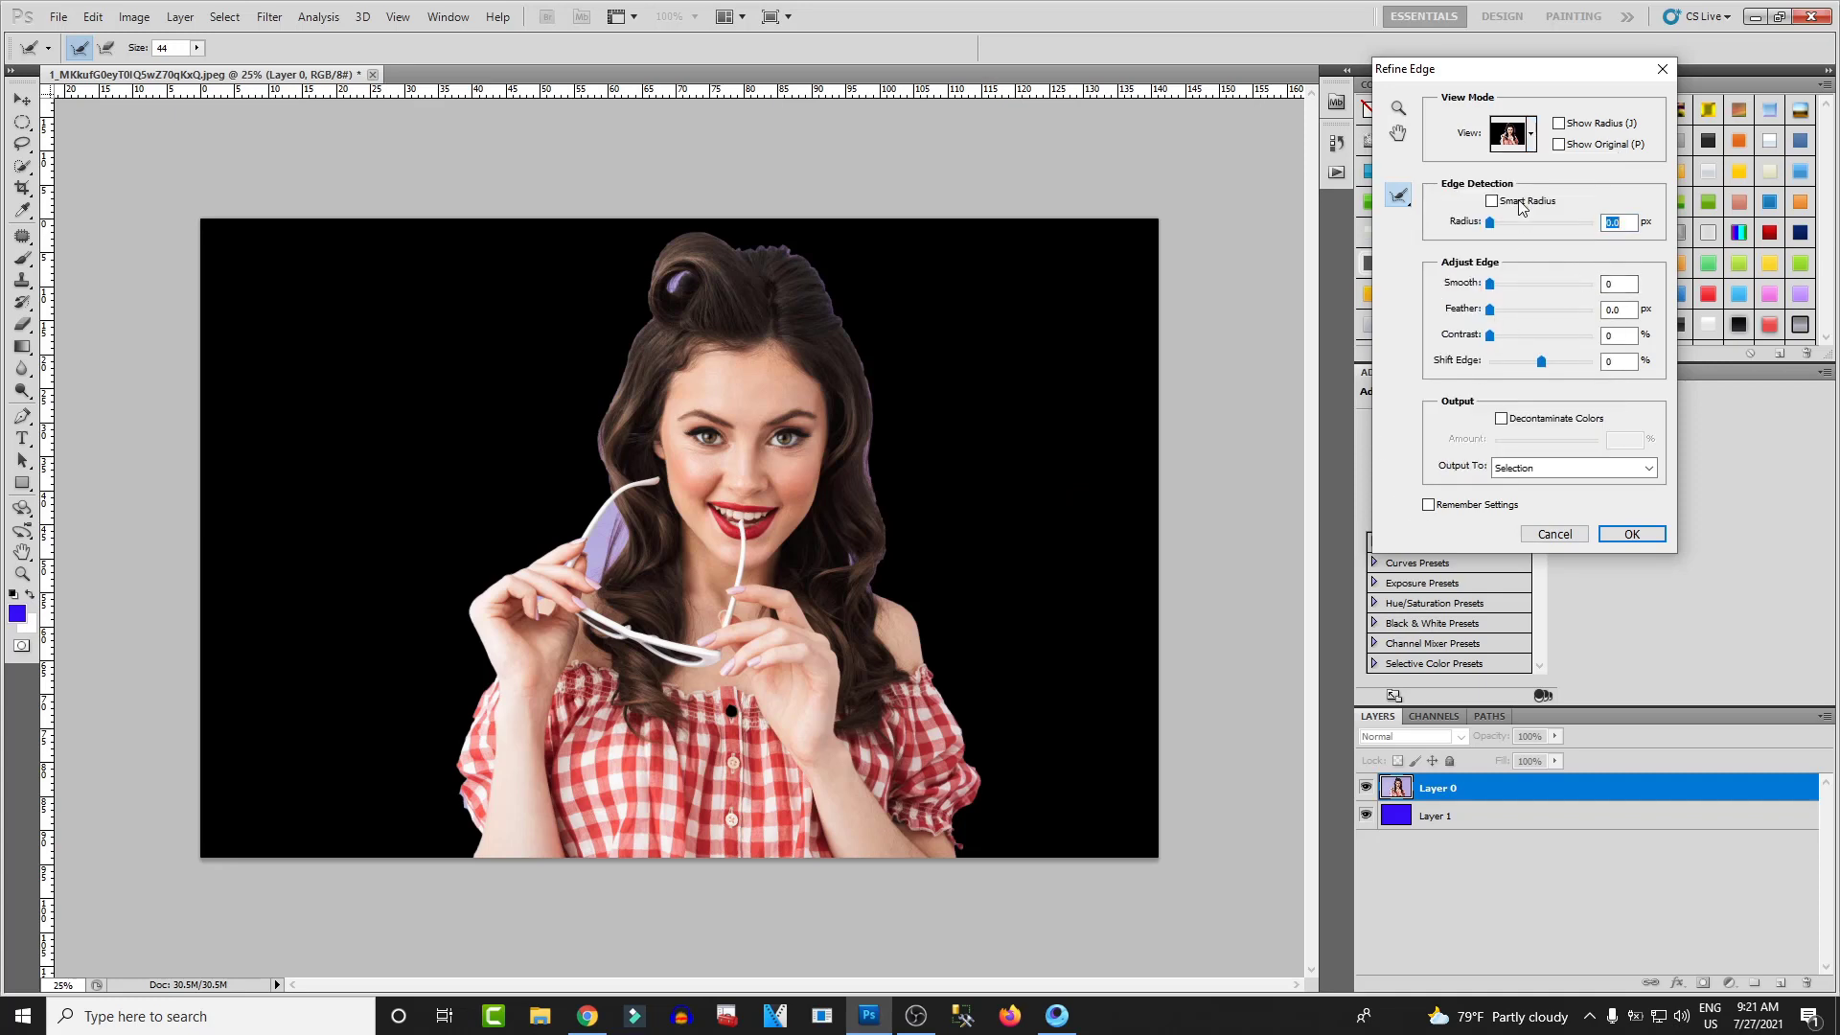
{"action": "double_click", "coordinate": [1616, 224]}
{"action": "type", "text": "9"}
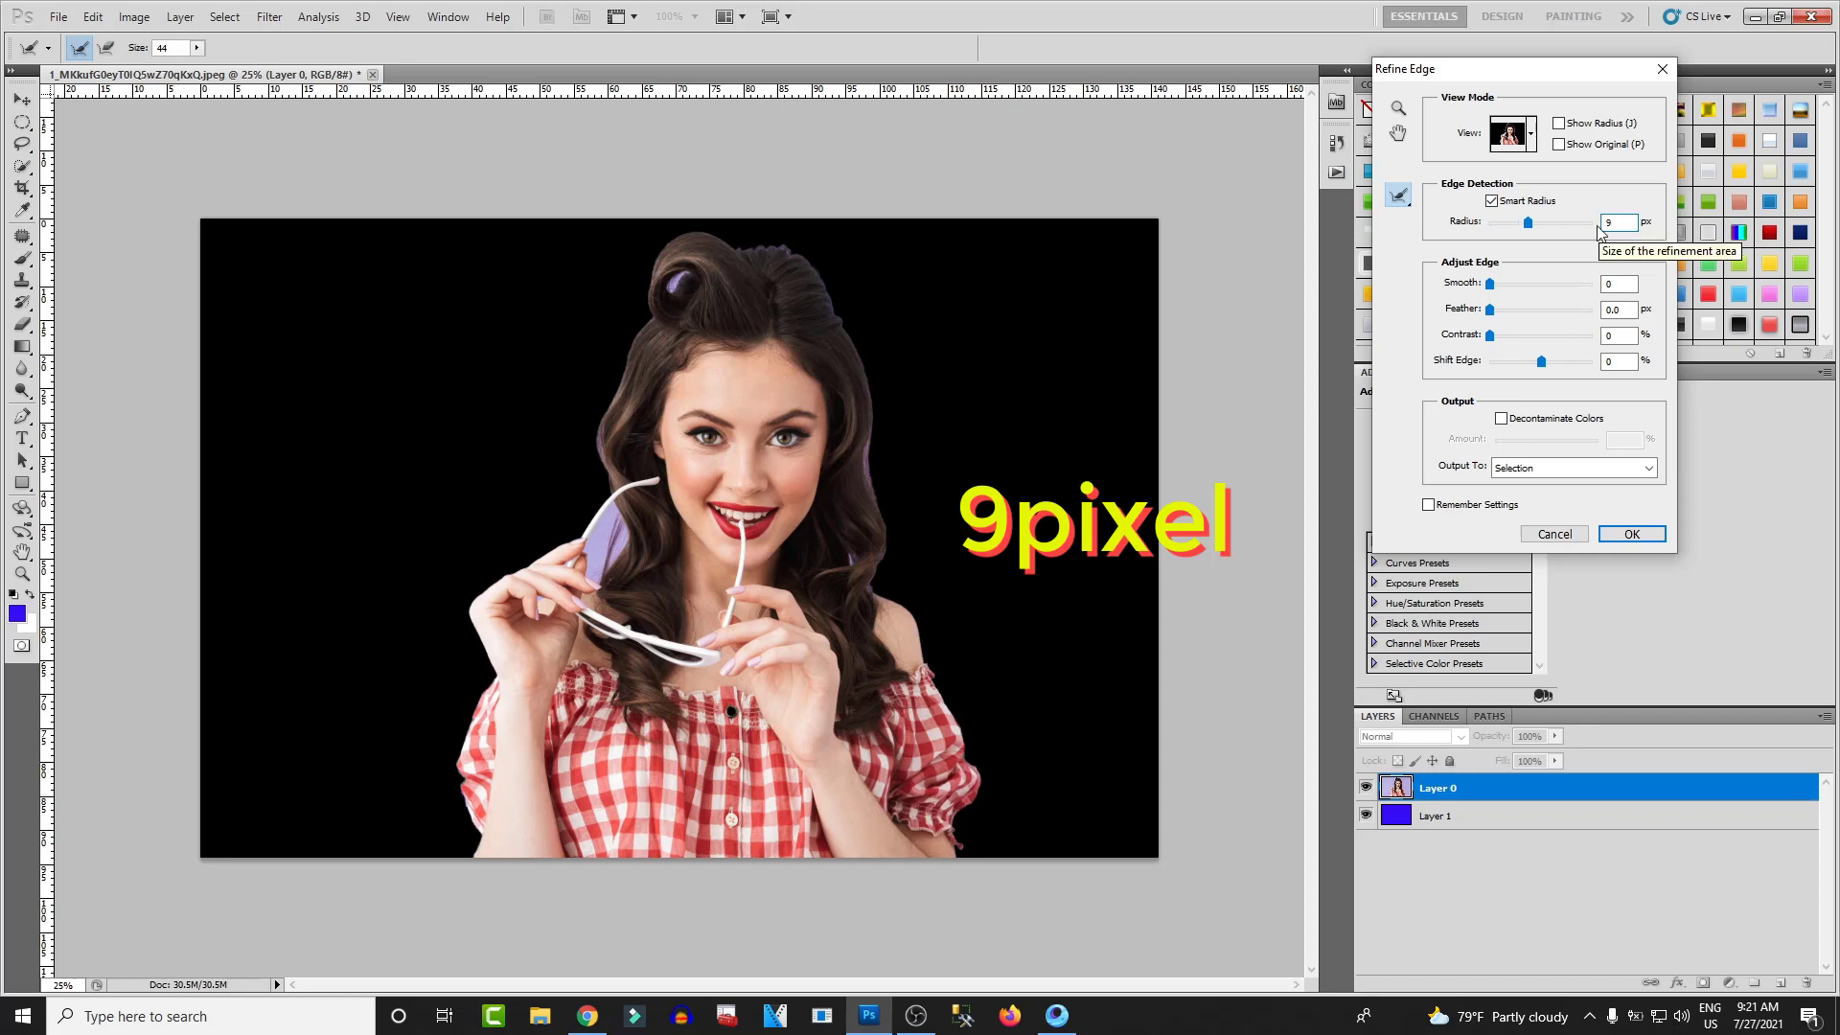
Step: Set the refine radius brush size to 135 and paint along the outline of the woman's hair, arms and clothes
{"action": "left_click", "coordinate": [195, 49]}
{"action": "left_click_drag", "start_coordinate": [199, 75], "coordinate": [264, 77]}
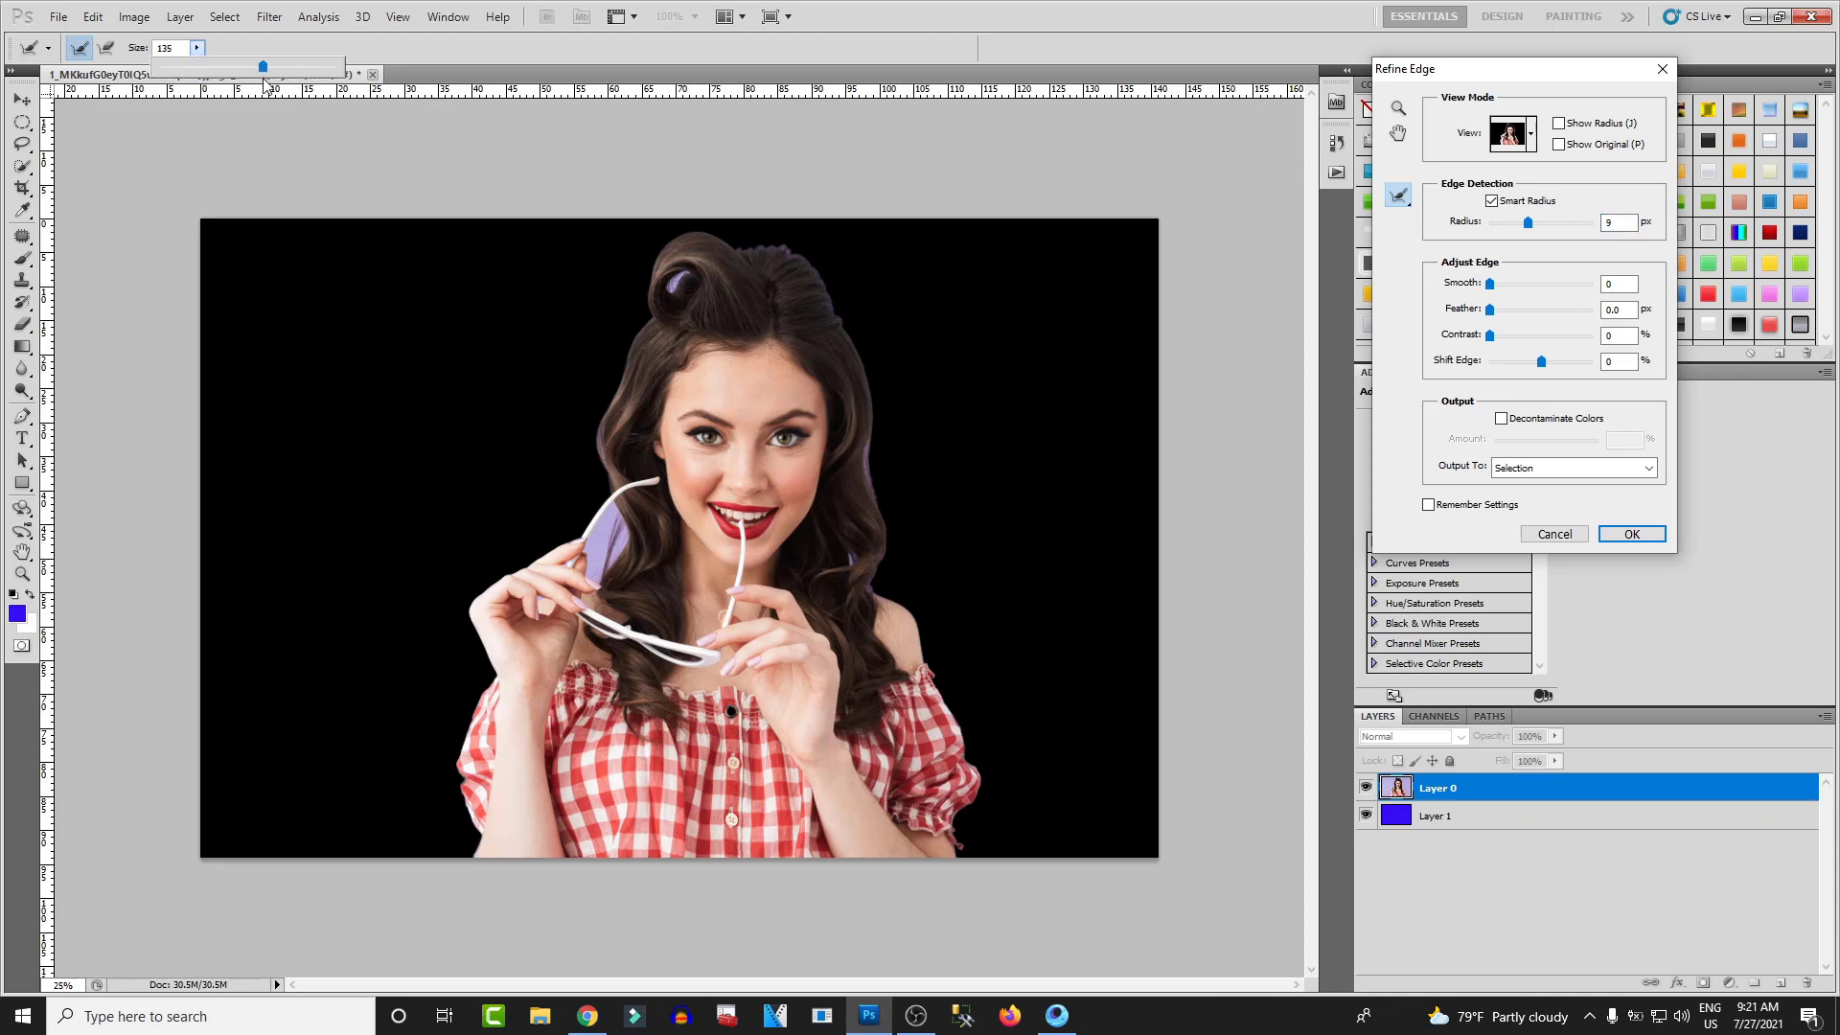
{"action": "left_click", "coordinate": [534, 367]}
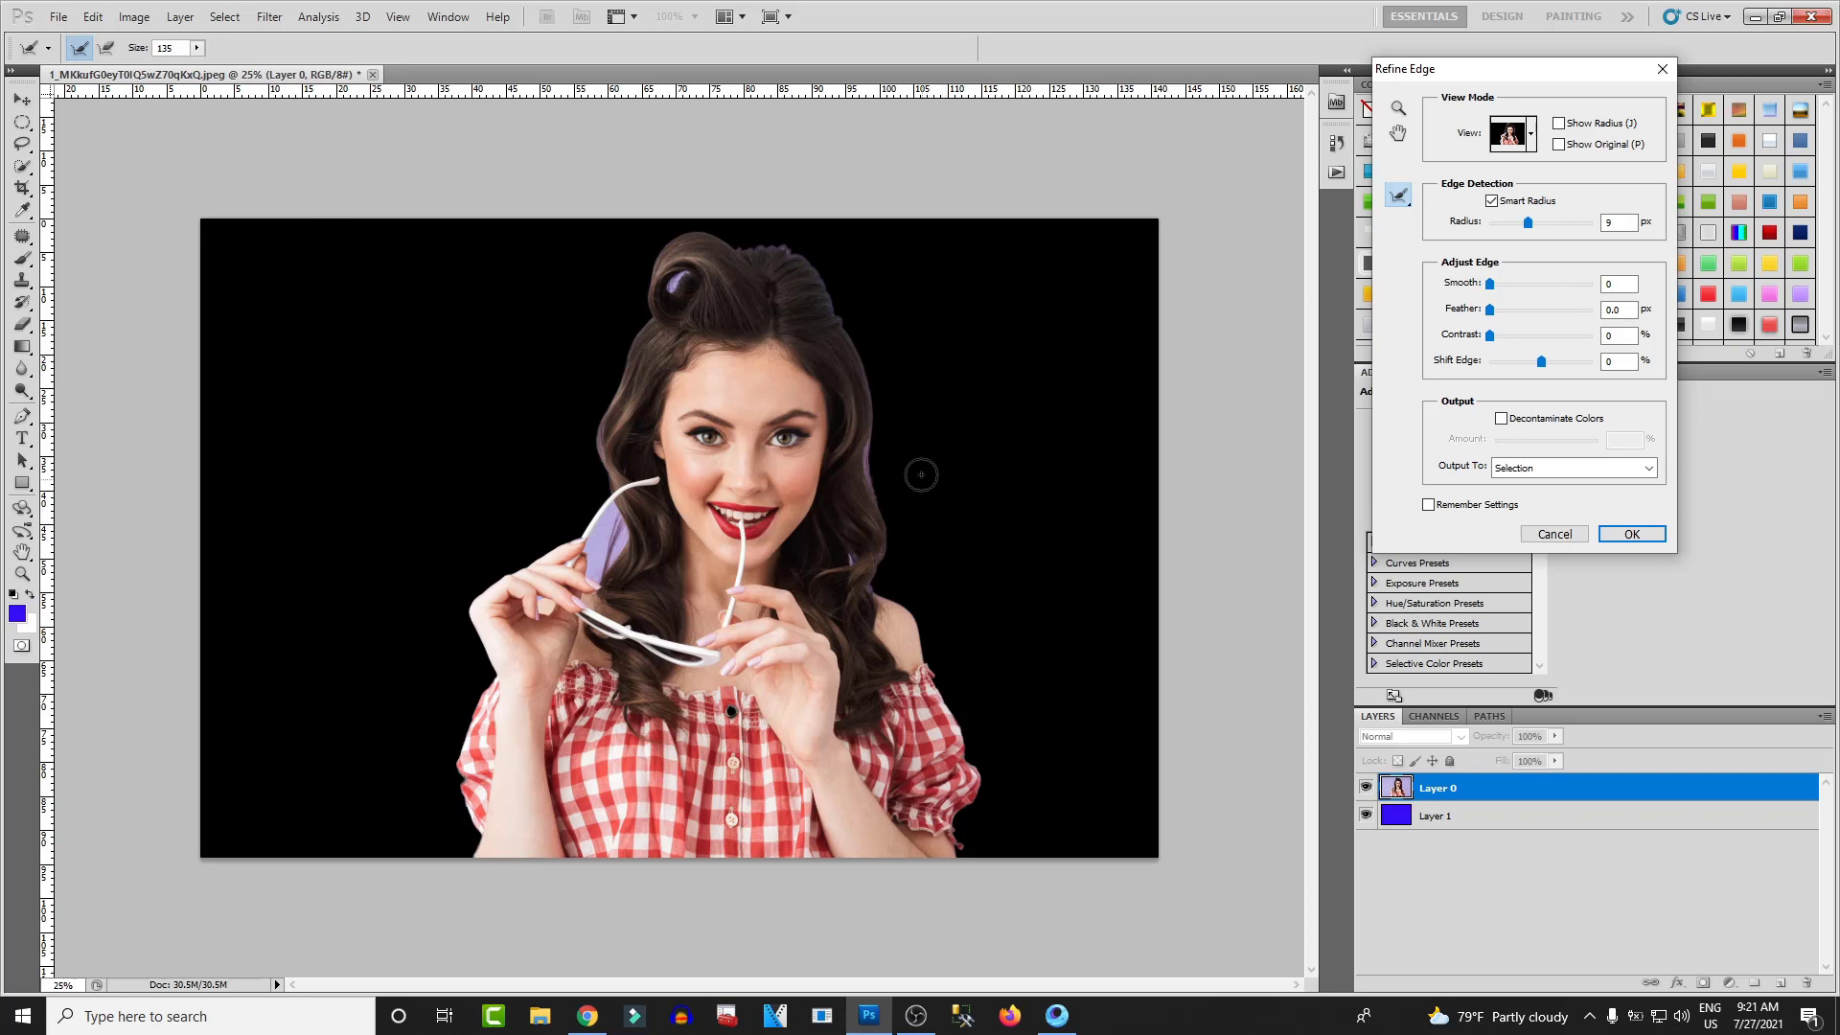
{"action": "mouse_move", "coordinate": [796, 234]}
{"action": "left_mouse_down"}
{"action": "mouse_move", "coordinate": [869, 373]}
{"action": "mouse_move", "coordinate": [884, 585]}
{"action": "left_mouse_up"}
{"action": "mouse_move", "coordinate": [792, 230]}
{"action": "left_mouse_down"}
{"action": "mouse_move", "coordinate": [651, 263]}
{"action": "mouse_move", "coordinate": [606, 501]}
{"action": "mouse_move", "coordinate": [468, 609]}
{"action": "mouse_move", "coordinate": [481, 698]}
{"action": "mouse_move", "coordinate": [446, 777]}
{"action": "mouse_move", "coordinate": [468, 868]}
{"action": "left_mouse_up"}
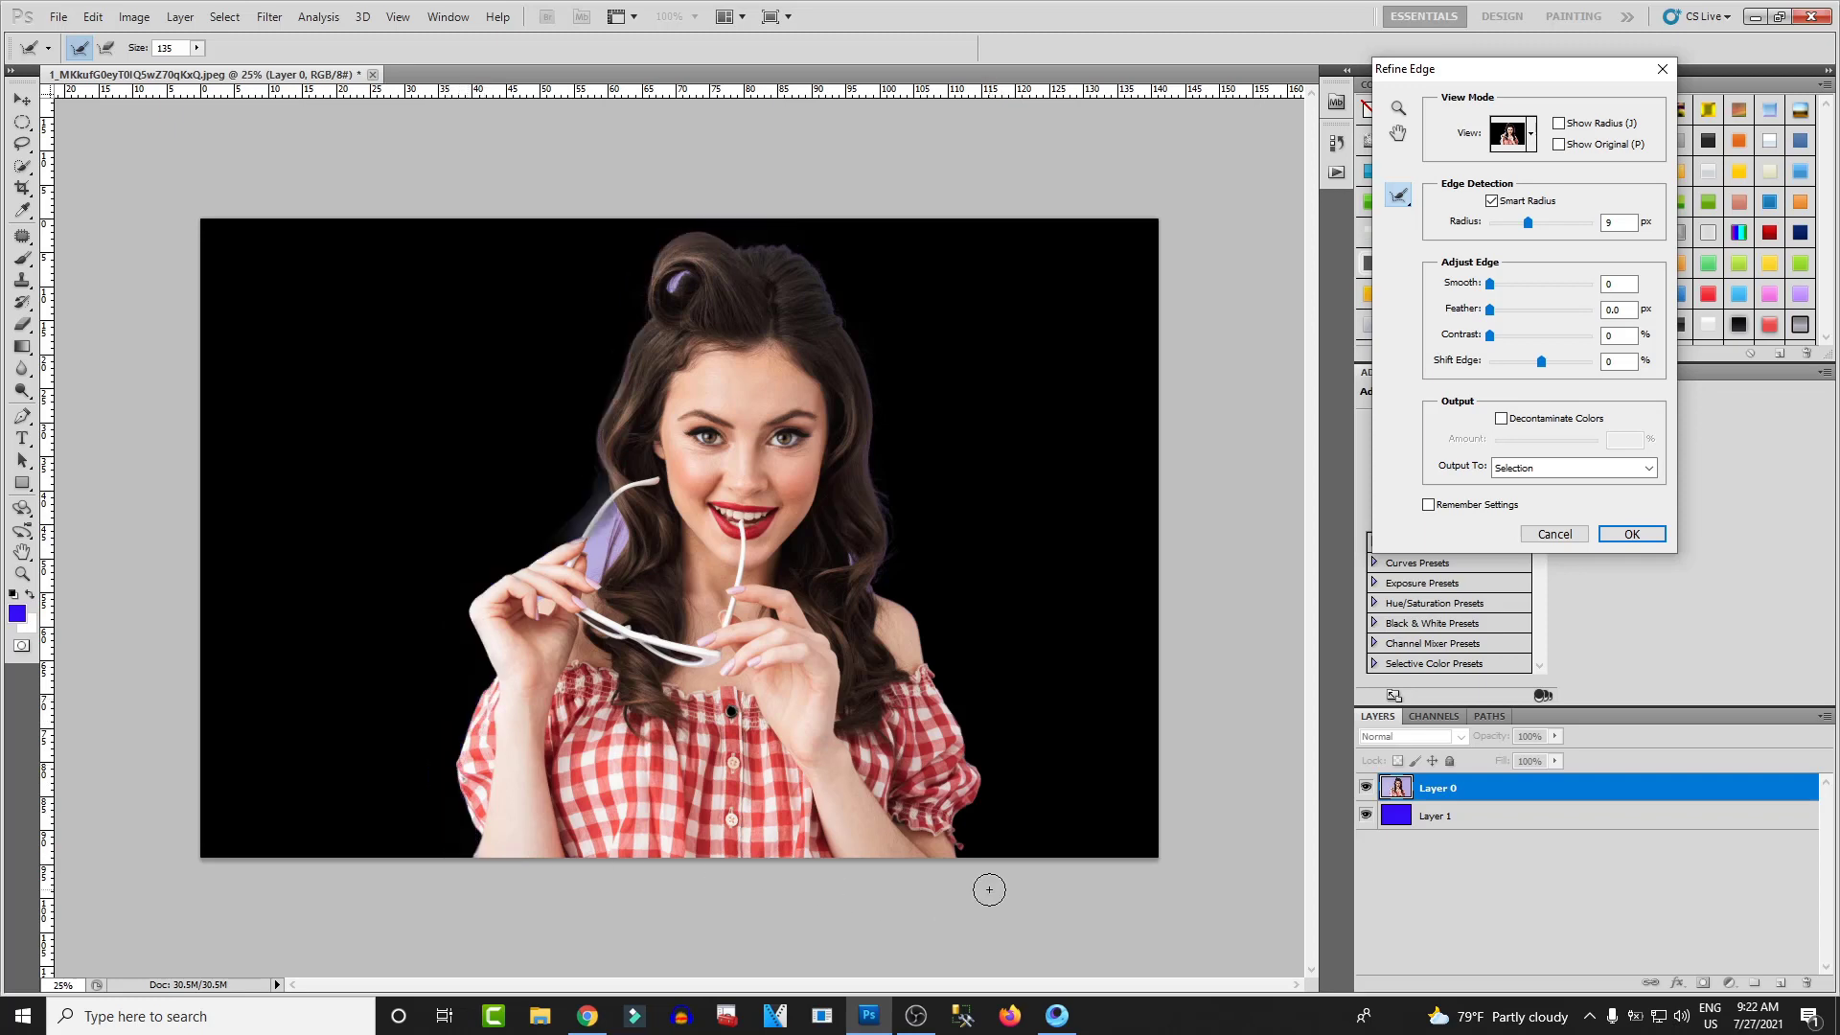
{"action": "mouse_move", "coordinate": [962, 853]}
{"action": "left_mouse_down"}
{"action": "mouse_move", "coordinate": [978, 777]}
{"action": "mouse_move", "coordinate": [872, 584]}
{"action": "mouse_move", "coordinate": [887, 549]}
{"action": "mouse_move", "coordinate": [858, 336]}
{"action": "mouse_move", "coordinate": [808, 266]}
{"action": "mouse_move", "coordinate": [752, 241]}
{"action": "mouse_move", "coordinate": [666, 244]}
{"action": "mouse_move", "coordinate": [648, 269]}
{"action": "mouse_move", "coordinate": [601, 491]}
{"action": "mouse_move", "coordinate": [487, 589]}
{"action": "mouse_move", "coordinate": [467, 640]}
{"action": "mouse_move", "coordinate": [479, 692]}
{"action": "left_mouse_up"}
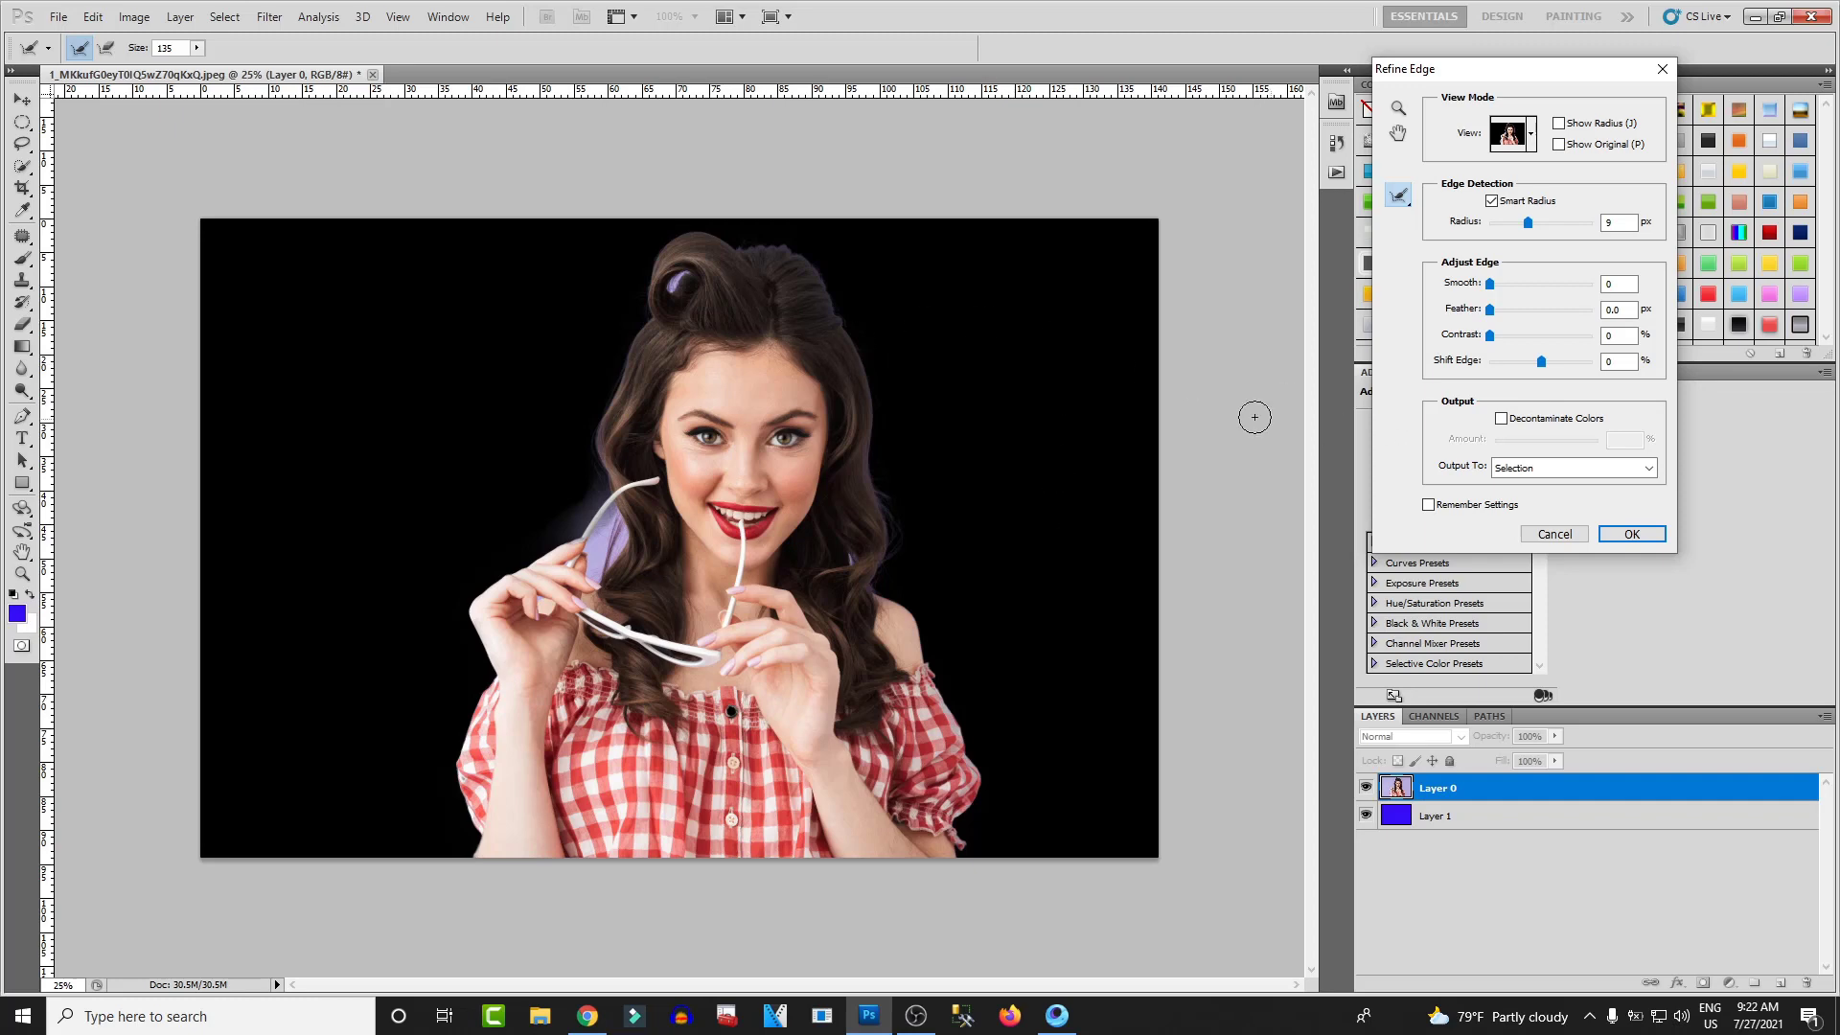
Step: Decontaminate the edge colors by 80% and output the refined selection to a new layer with layer mask
{"action": "left_click", "coordinate": [1502, 419]}
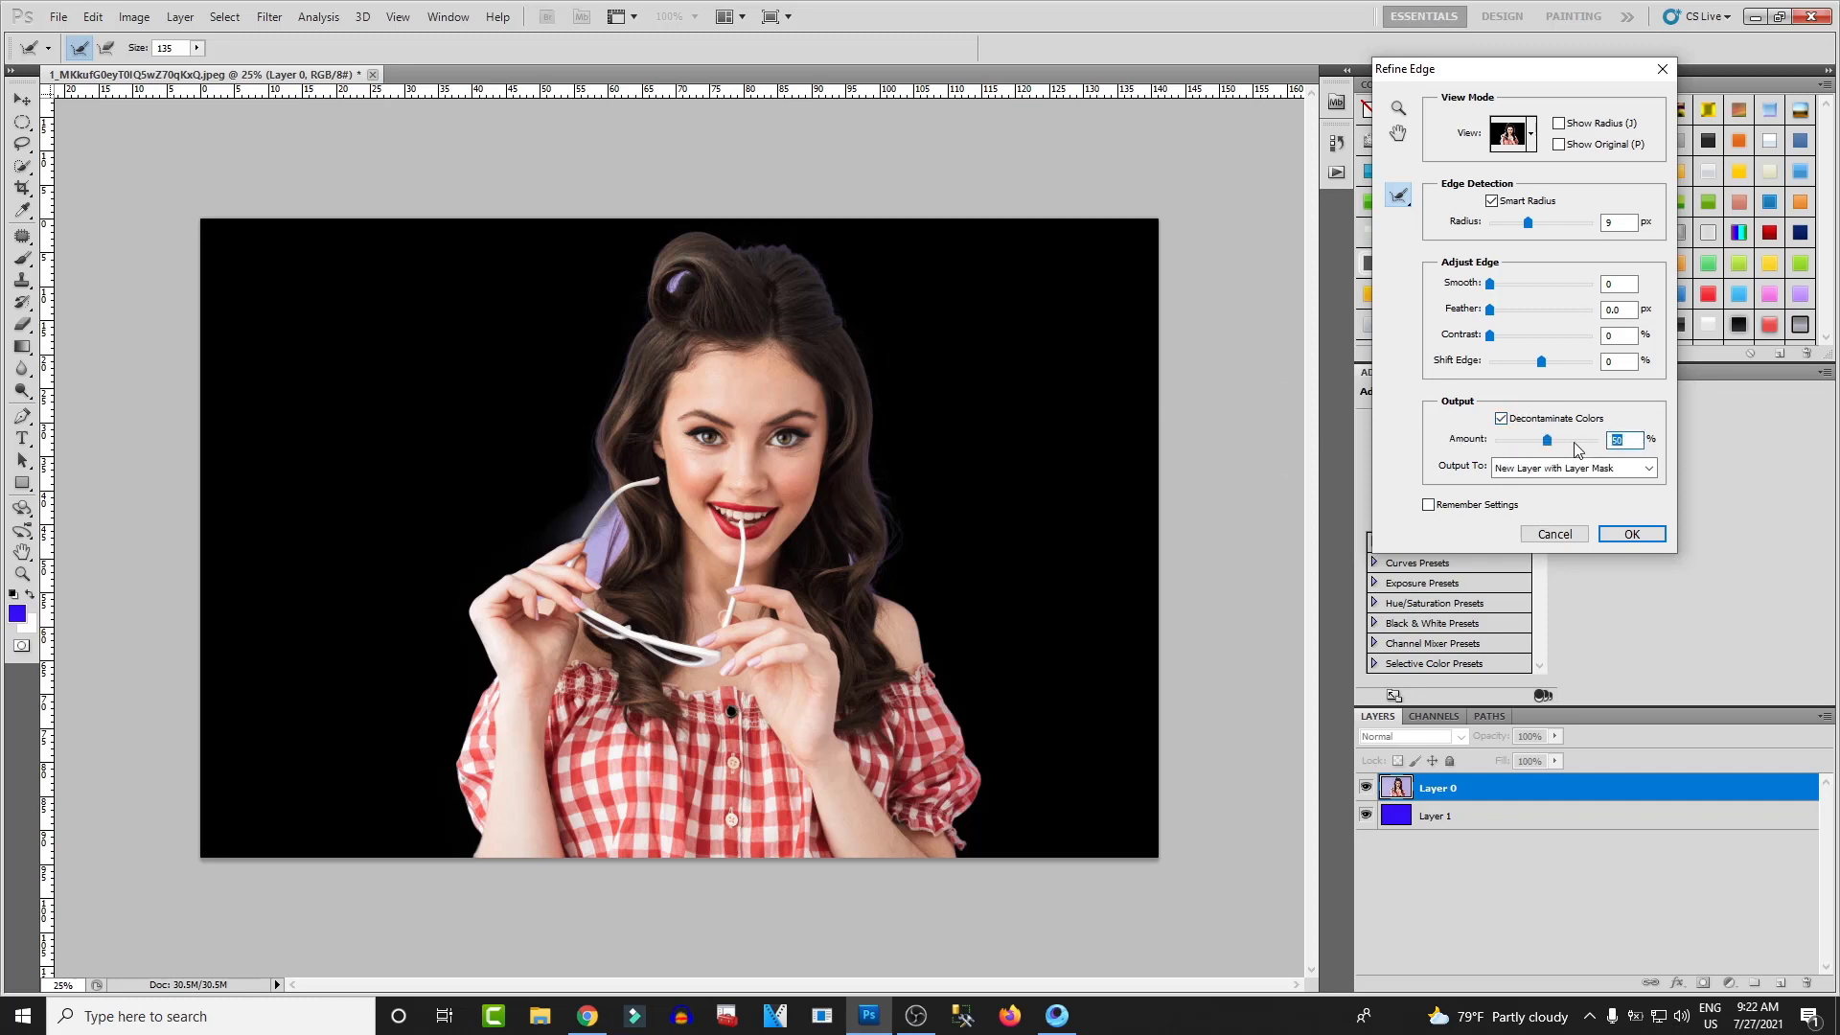
{"action": "left_click_drag", "start_coordinate": [1576, 443], "coordinate": [1567, 441]}
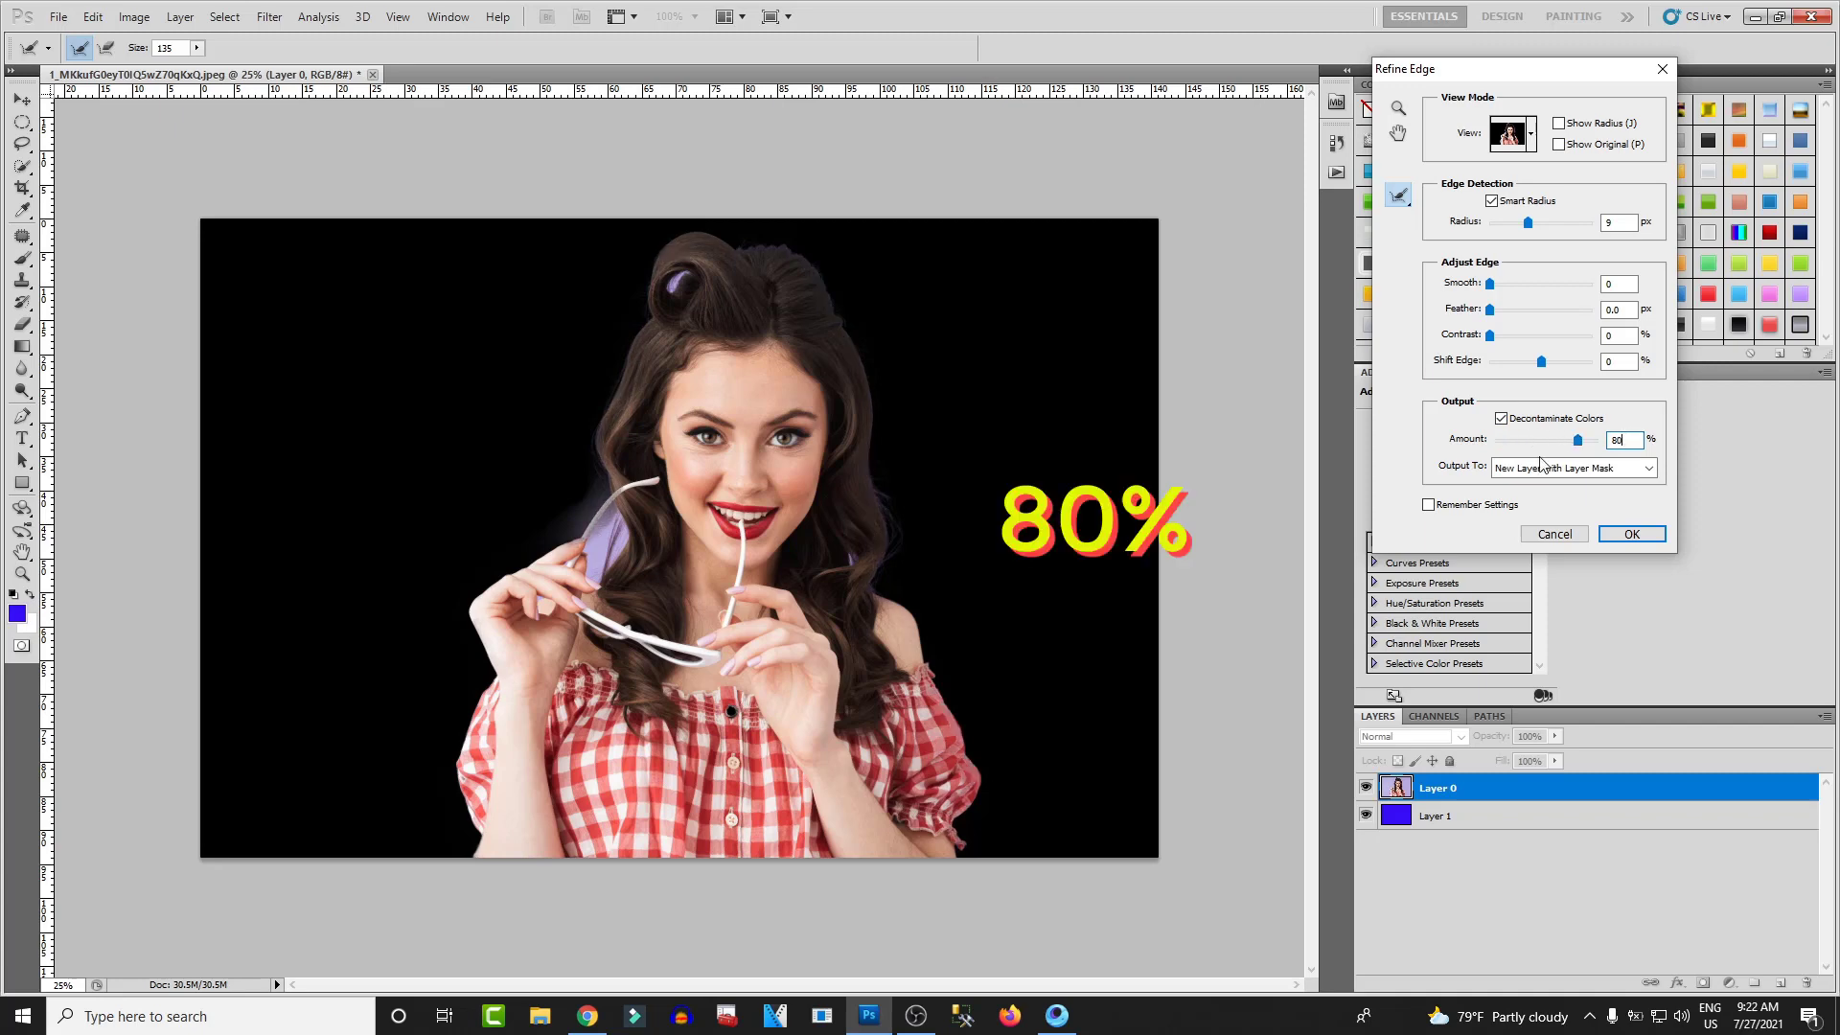
{"action": "left_click", "coordinate": [1634, 534]}
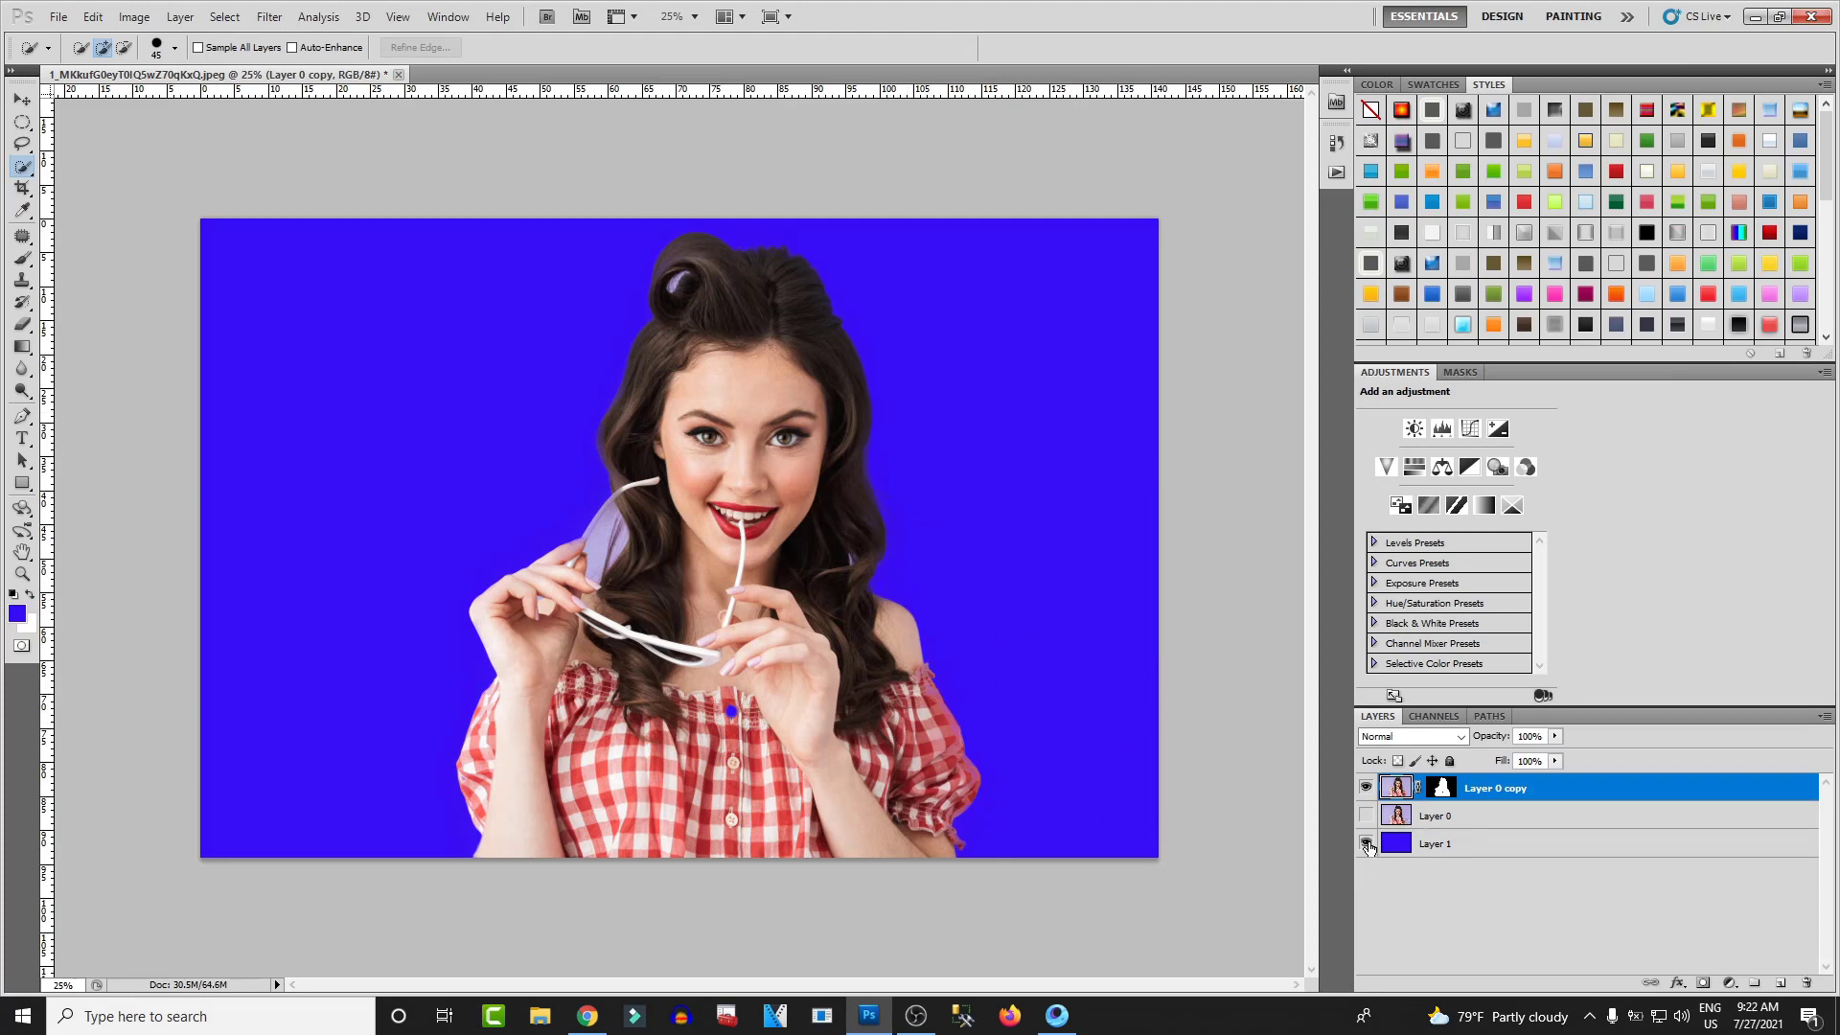
Step: Toggle the blue layer's visibility repeatedly to compare the cutout against blue and transparency, leaving the blue layer hidden
{"action": "left_click", "coordinate": [1367, 843]}
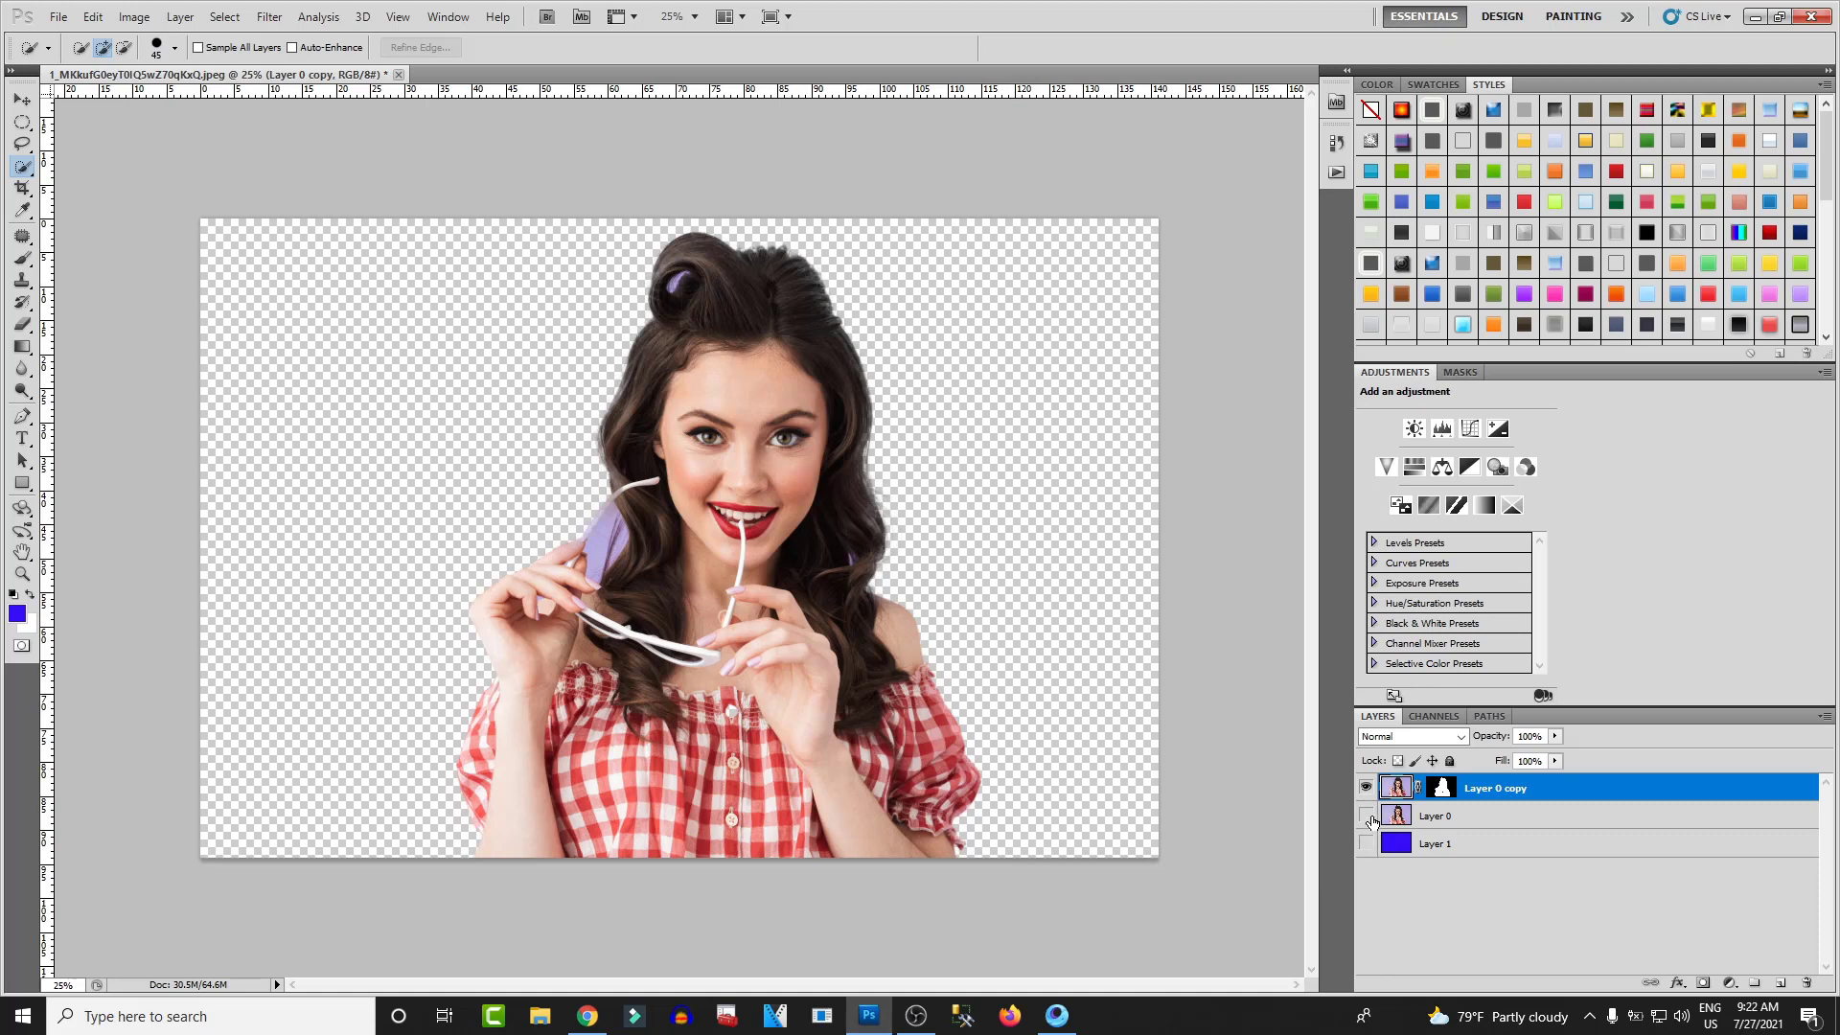
{"action": "left_click", "coordinate": [1367, 844]}
{"action": "left_click", "coordinate": [1367, 845]}
{"action": "left_click", "coordinate": [1367, 844]}
{"action": "left_click", "coordinate": [1368, 845]}
{"action": "left_click", "coordinate": [1367, 845]}
{"action": "left_click", "coordinate": [1368, 845]}
{"action": "left_click", "coordinate": [1368, 845]}
{"action": "left_click", "coordinate": [1368, 845]}
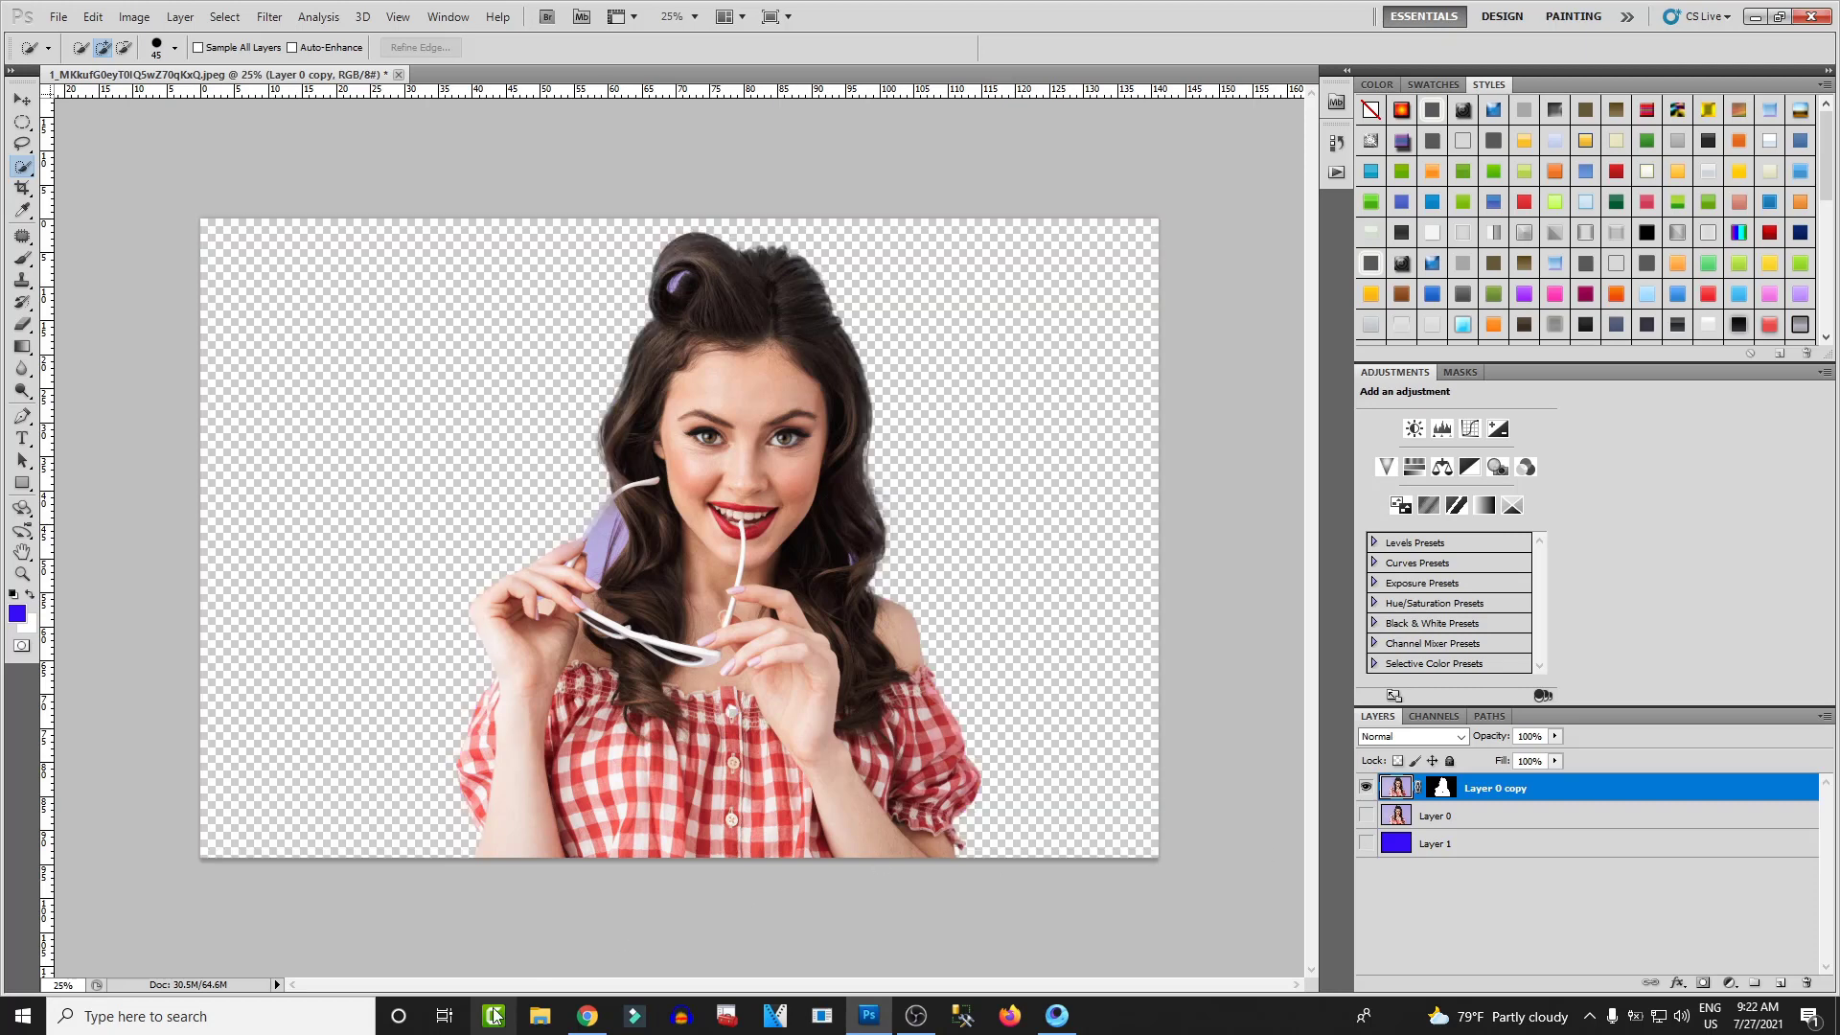